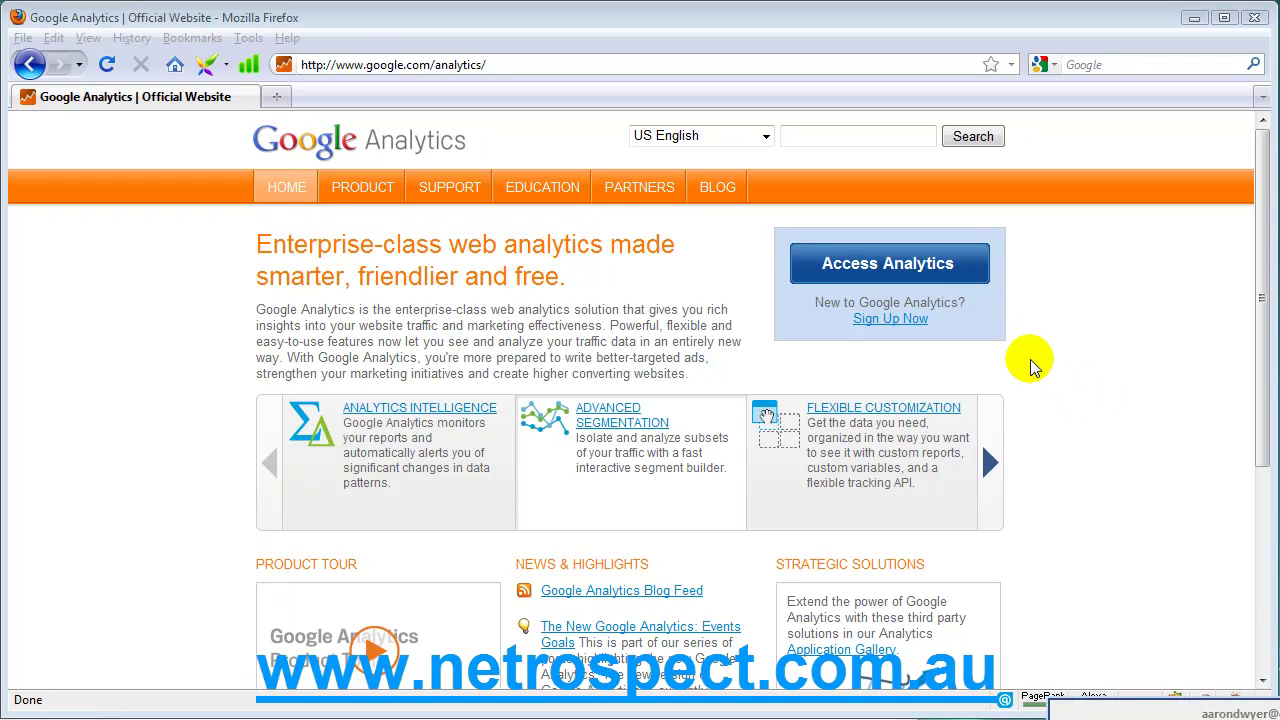
pyautogui.hotkey('ctrl', 'shift', 'd')
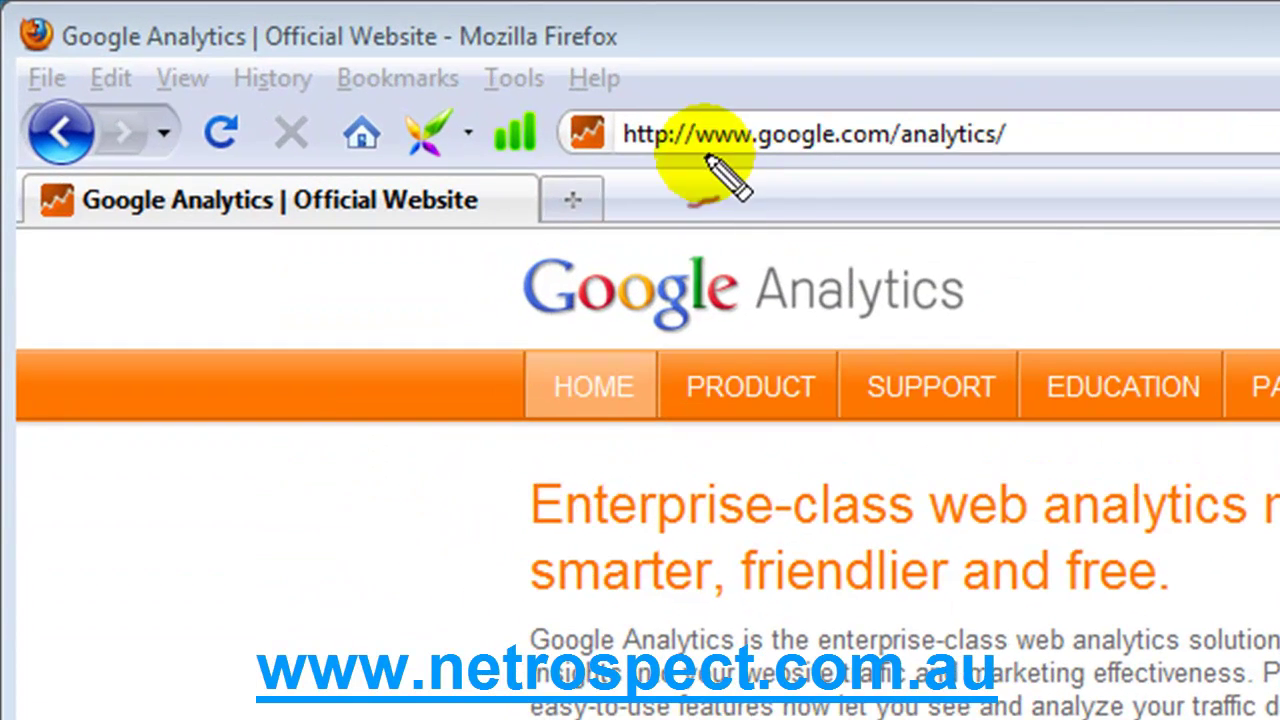
pyautogui.moveTo(341, 75); pyautogui.dragTo(354, 78)
pyautogui.moveTo(705, 155)
pyautogui.mouseDown()
pyautogui.moveTo(811, 172)
pyautogui.moveTo(992, 170)
pyautogui.mouseUp()
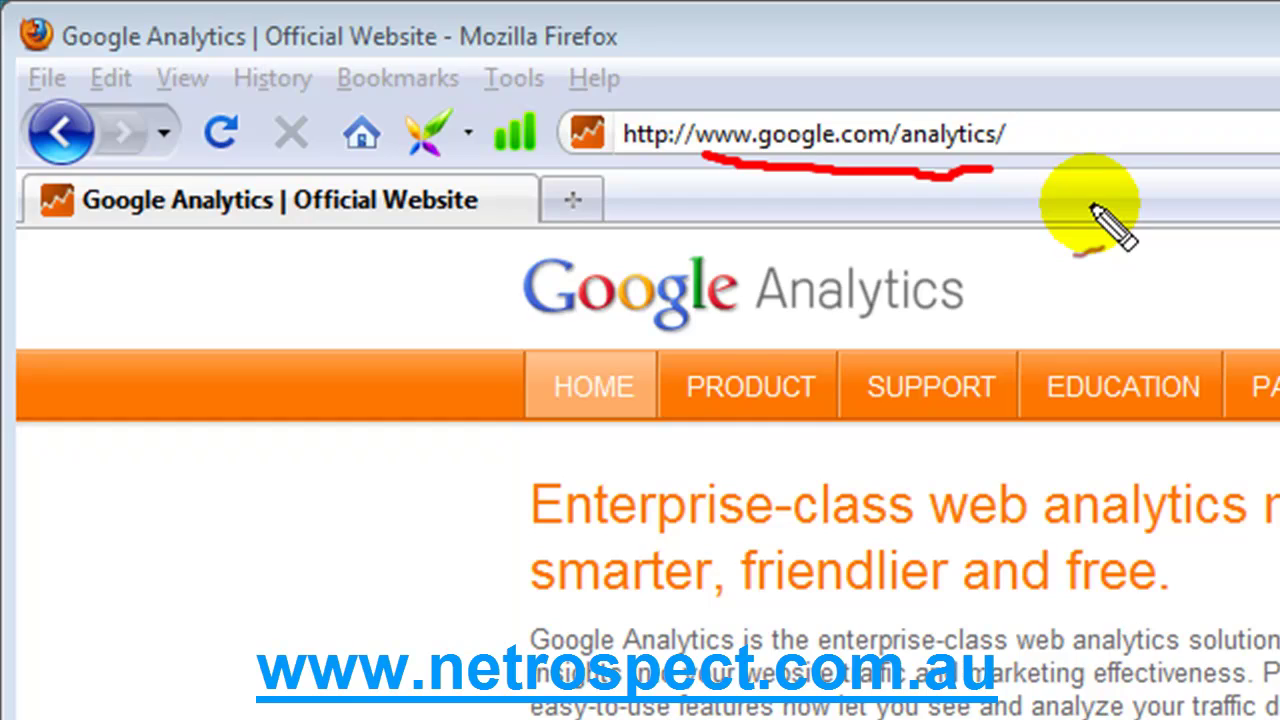
pyautogui.press('Escape')
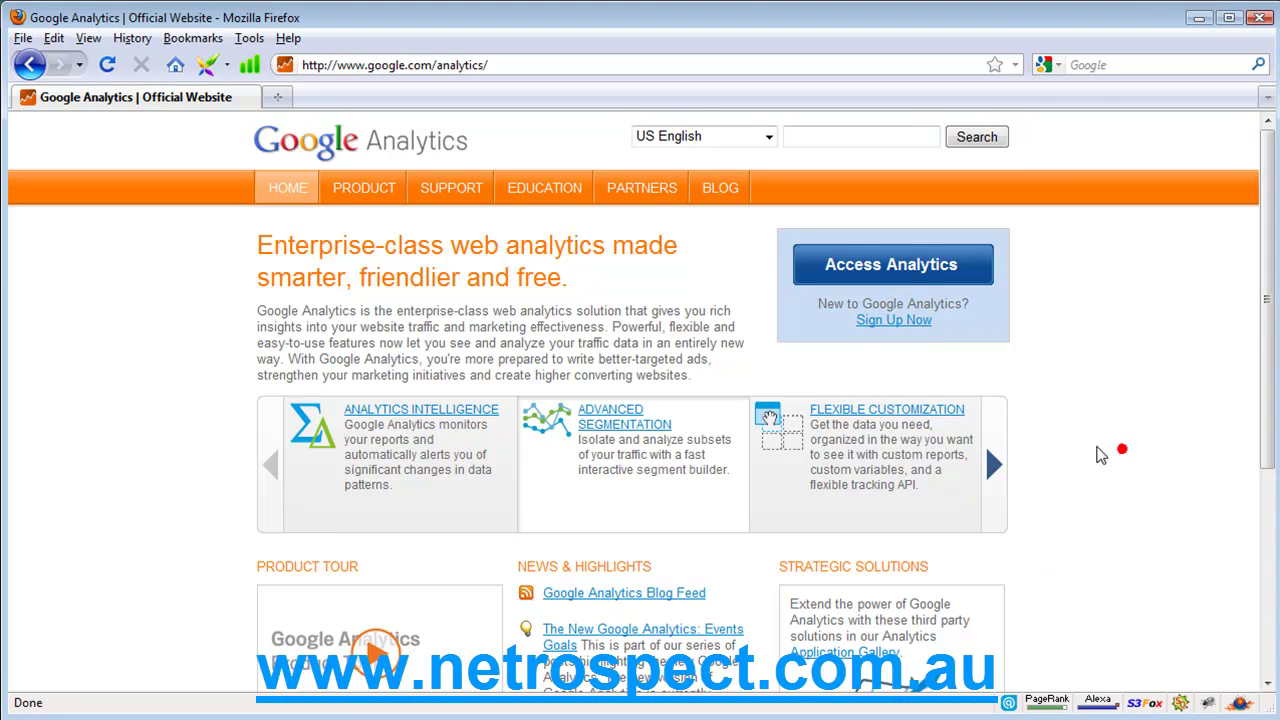
pyautogui.scroll(-5, 1100, 450)
pyautogui.scroll(-2, 917, 451)
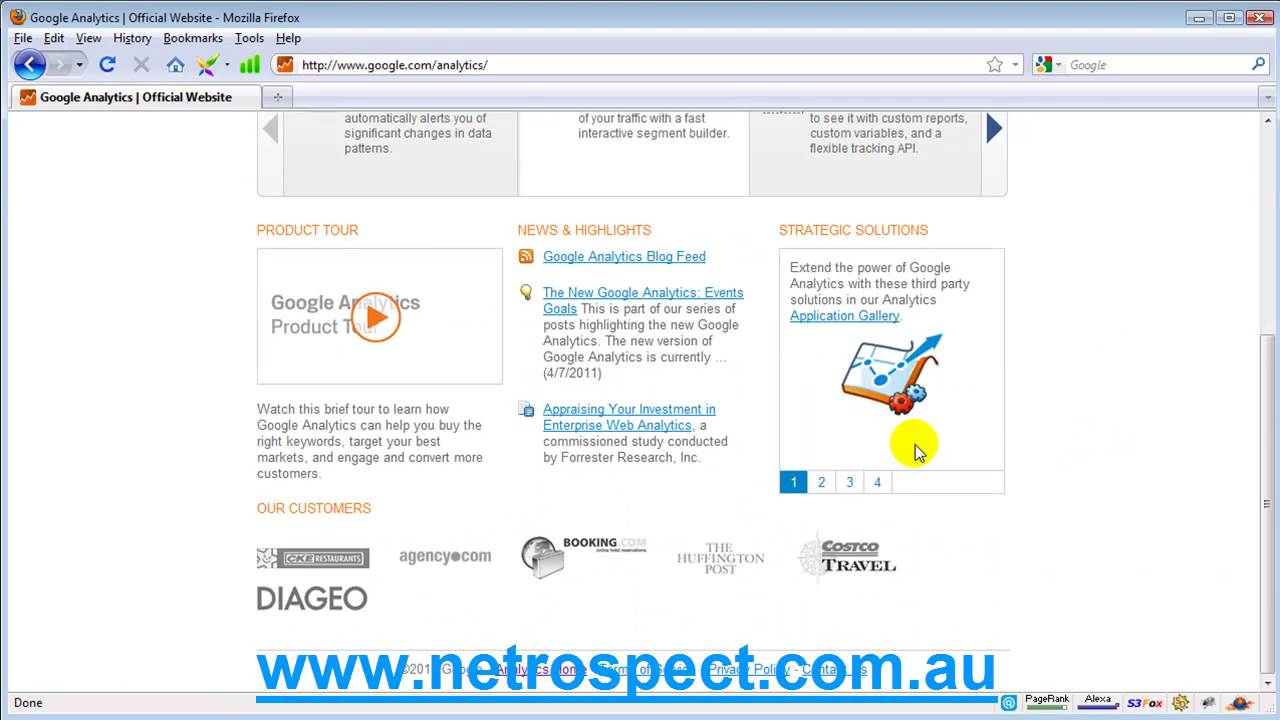
pyautogui.scroll(7, 917, 451)
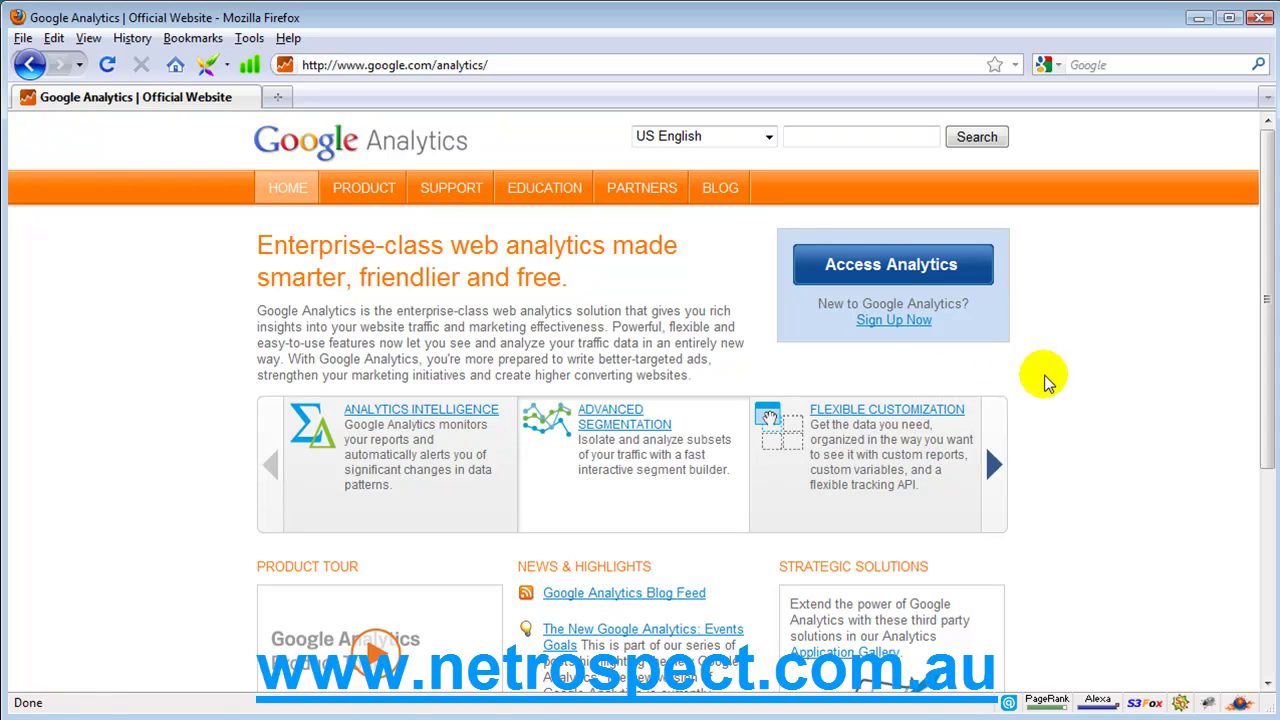
# - Access Analytics and sign in with the saved Google account e-mail
pyautogui.click(963, 270)
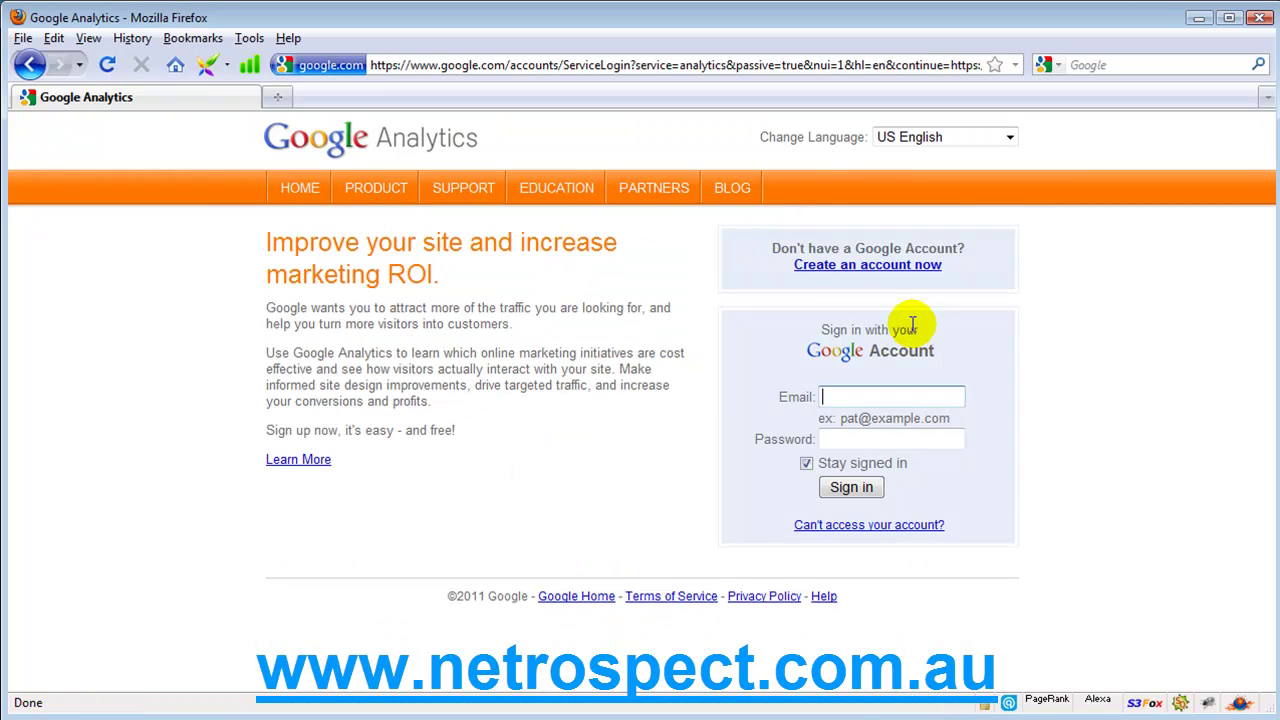
pyautogui.write('a')
pyautogui.press('Down')
pyautogui.press('Return')
pyautogui.press('Return')
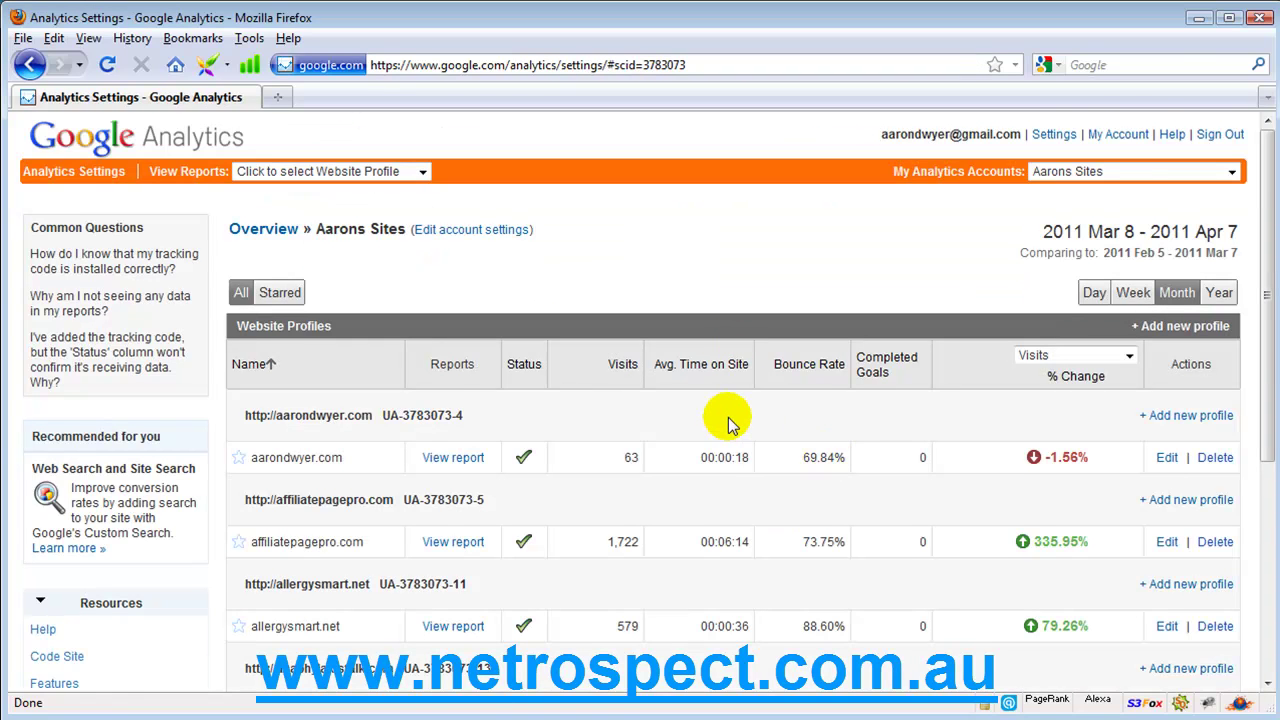
# - Open the profile settings of backup-smart.com and check its tracking status to bring up the tracking code page
pyautogui.scroll(-4, 728, 425)
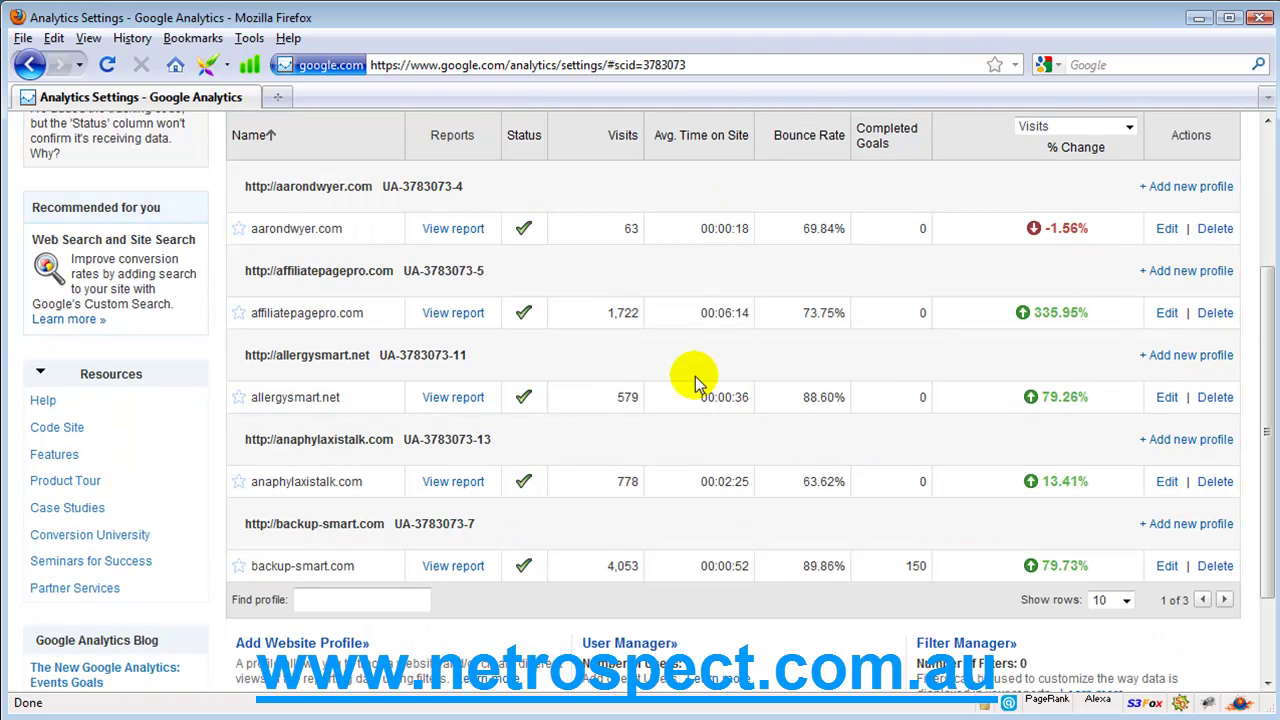
pyautogui.scroll(-2, 555, 553)
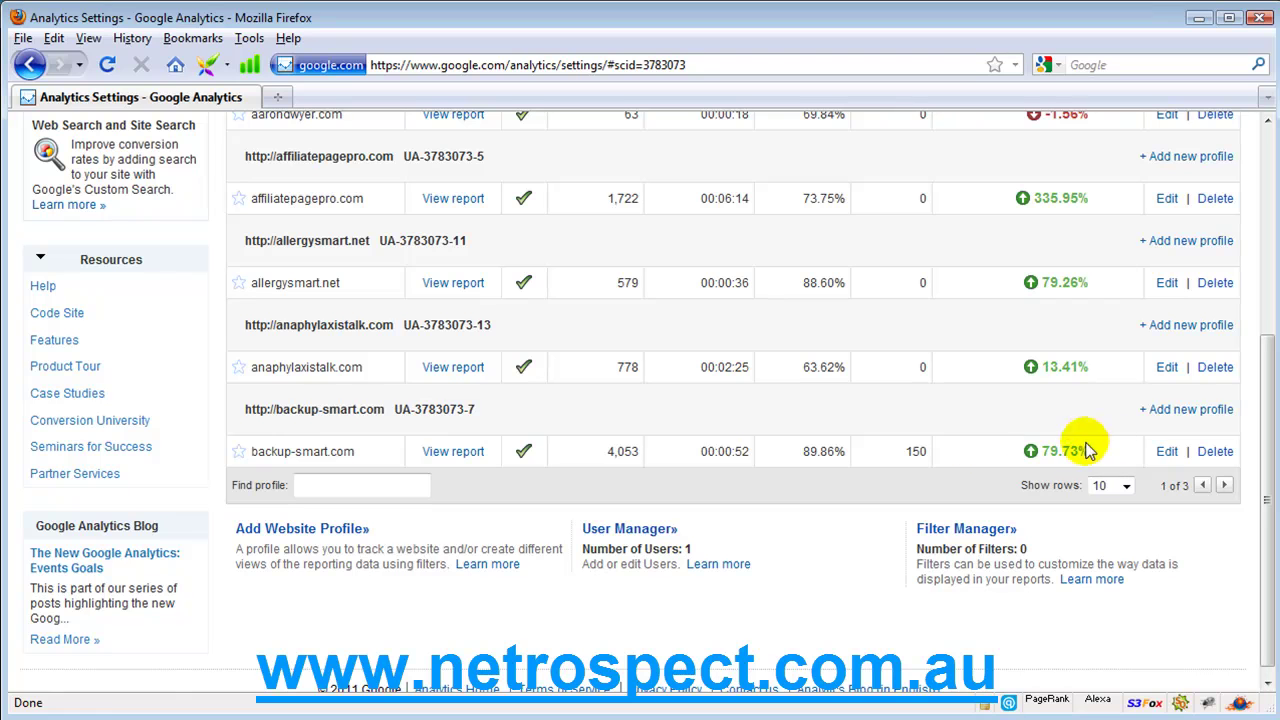
pyautogui.click(1168, 452)
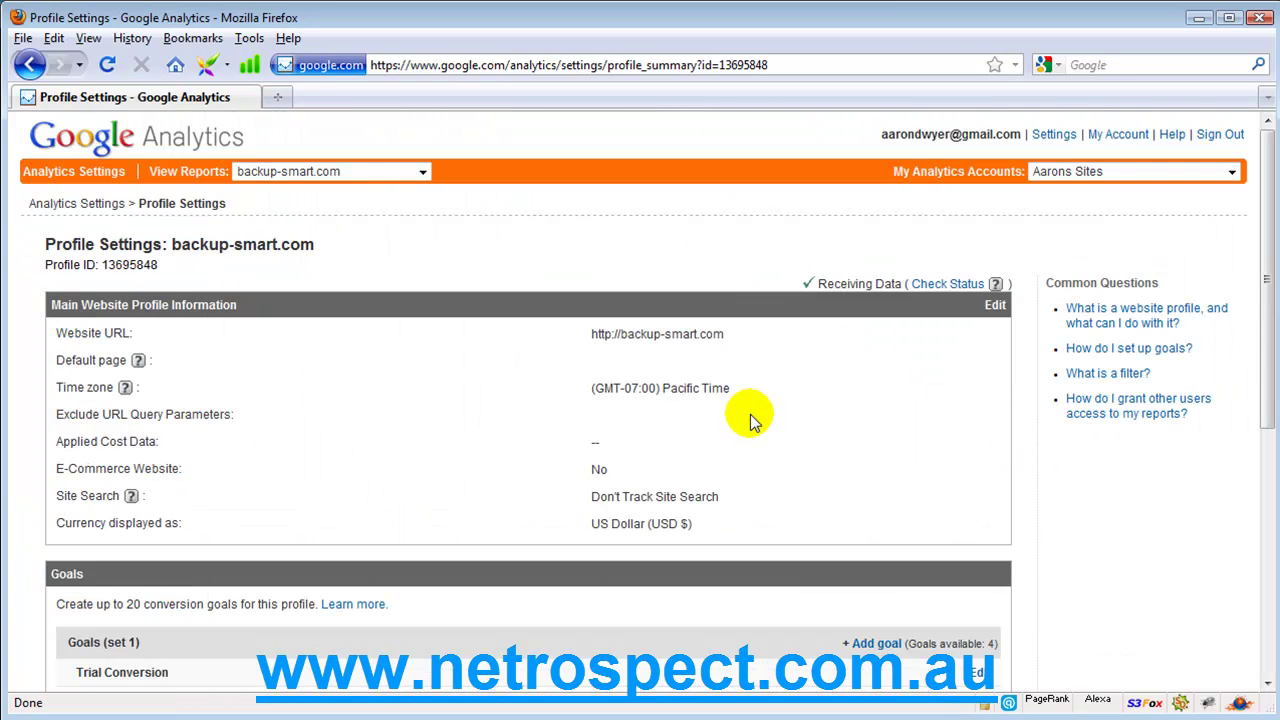
pyautogui.click(944, 285)
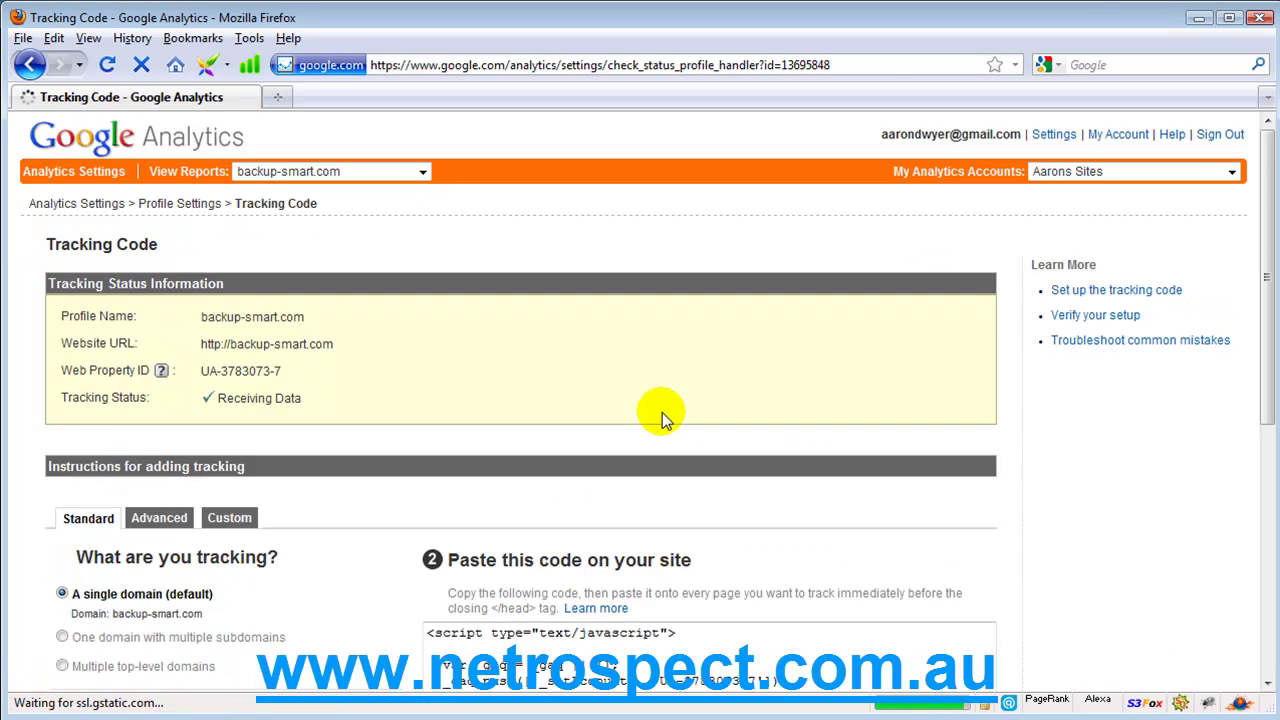
# - Highlight the entire JavaScript tracking code provided for pasting on the site, from the opening to the closing script tag
pyautogui.scroll(-5, 684, 394)
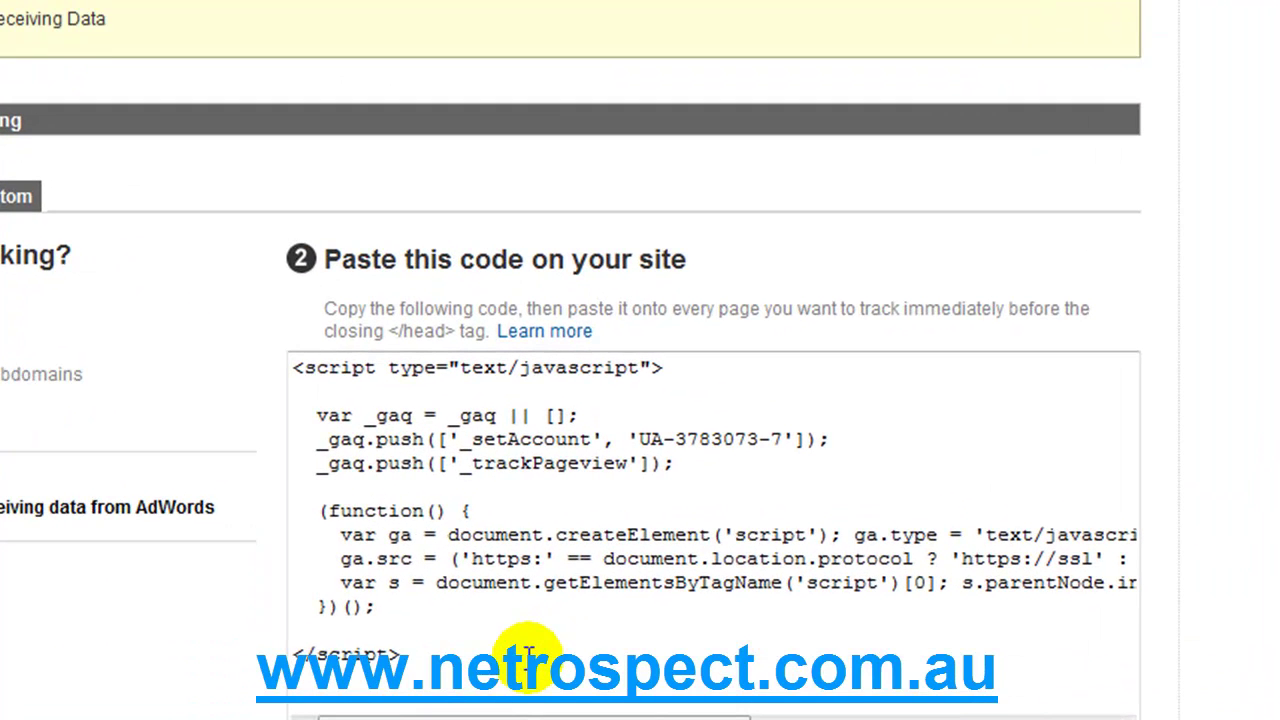
pyautogui.moveTo(527, 652); pyautogui.dragTo(290, 362)
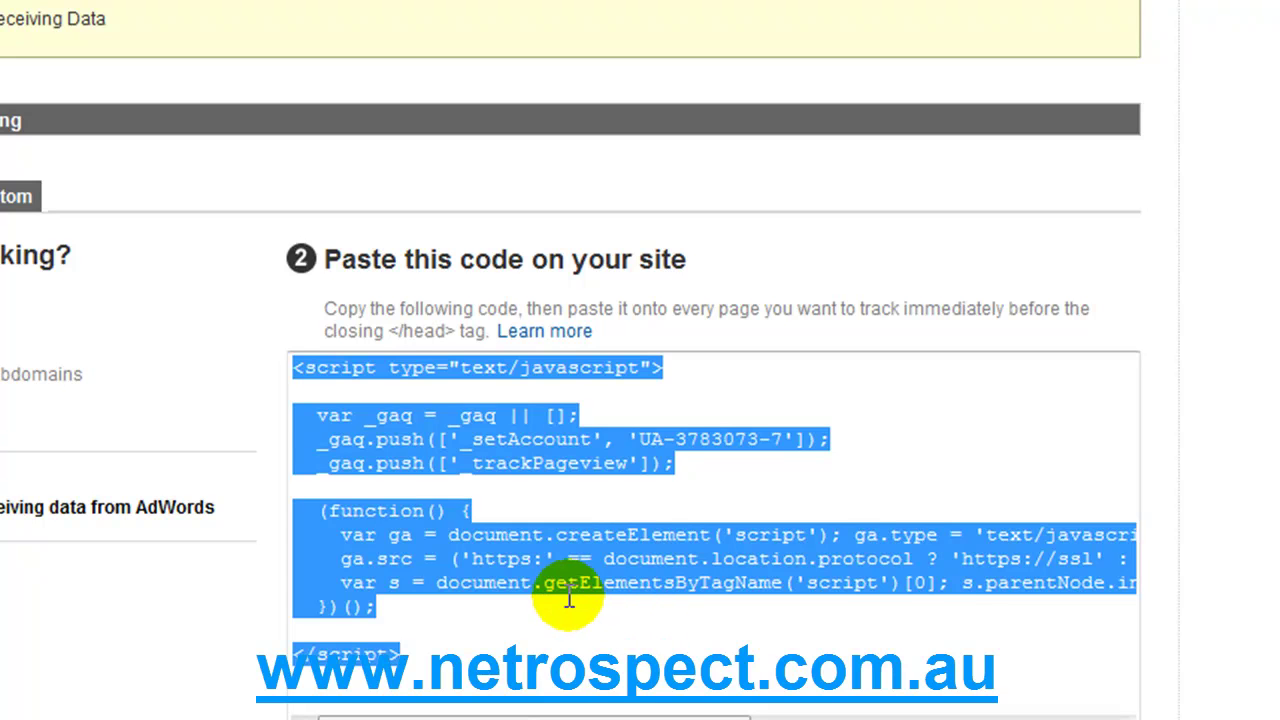
pyautogui.click(629, 620)
pyautogui.click(468, 648)
pyautogui.moveTo(462, 646); pyautogui.dragTo(296, 368)
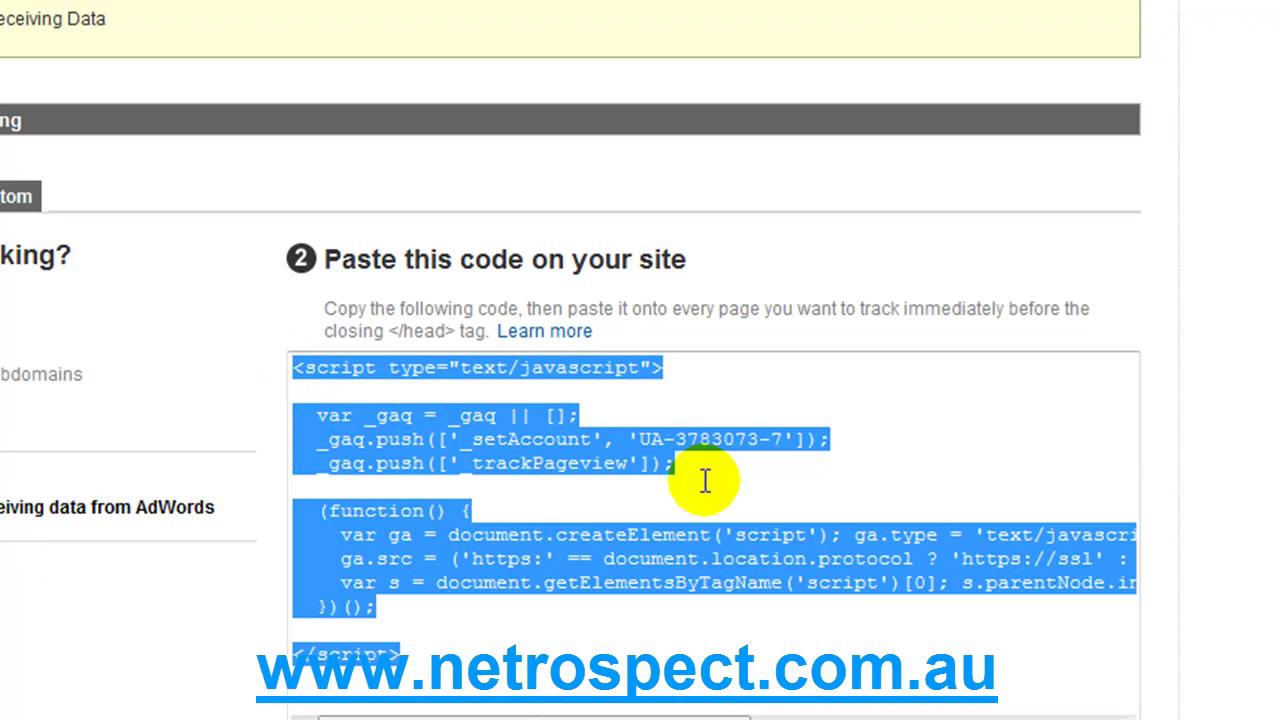
pyautogui.click(740, 505)
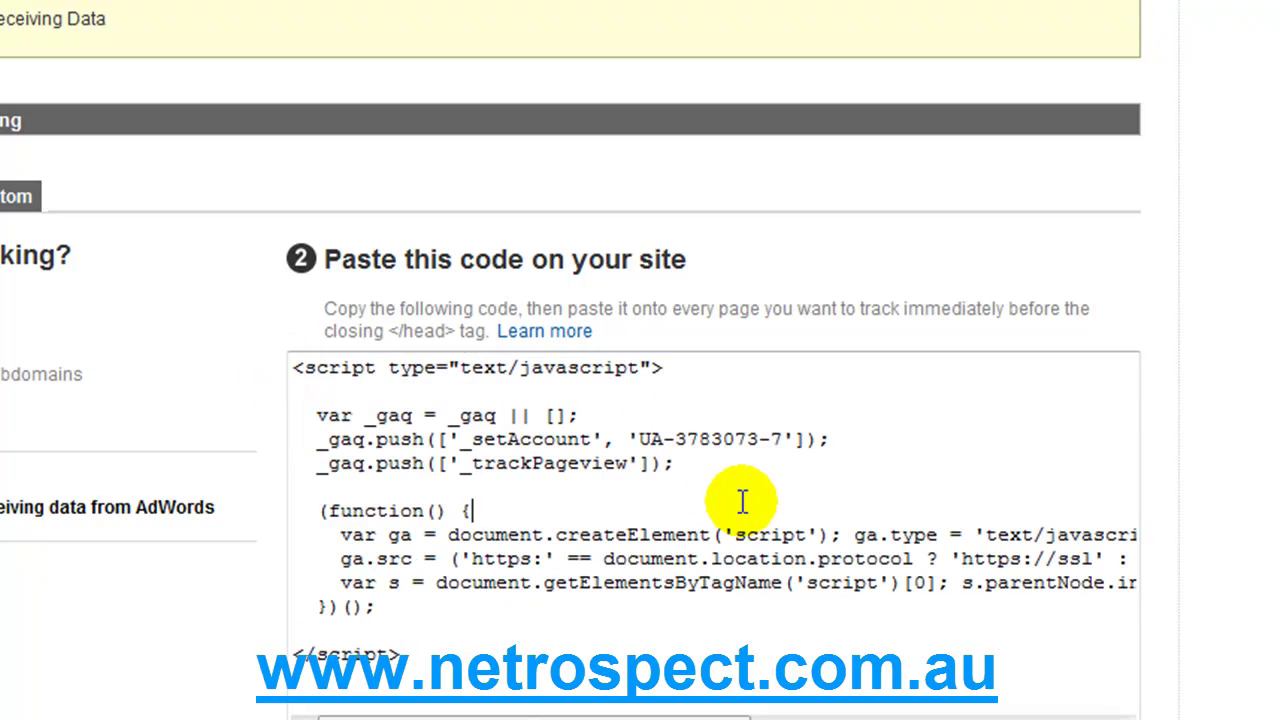
pyautogui.hotkey('ctrl', 'a')
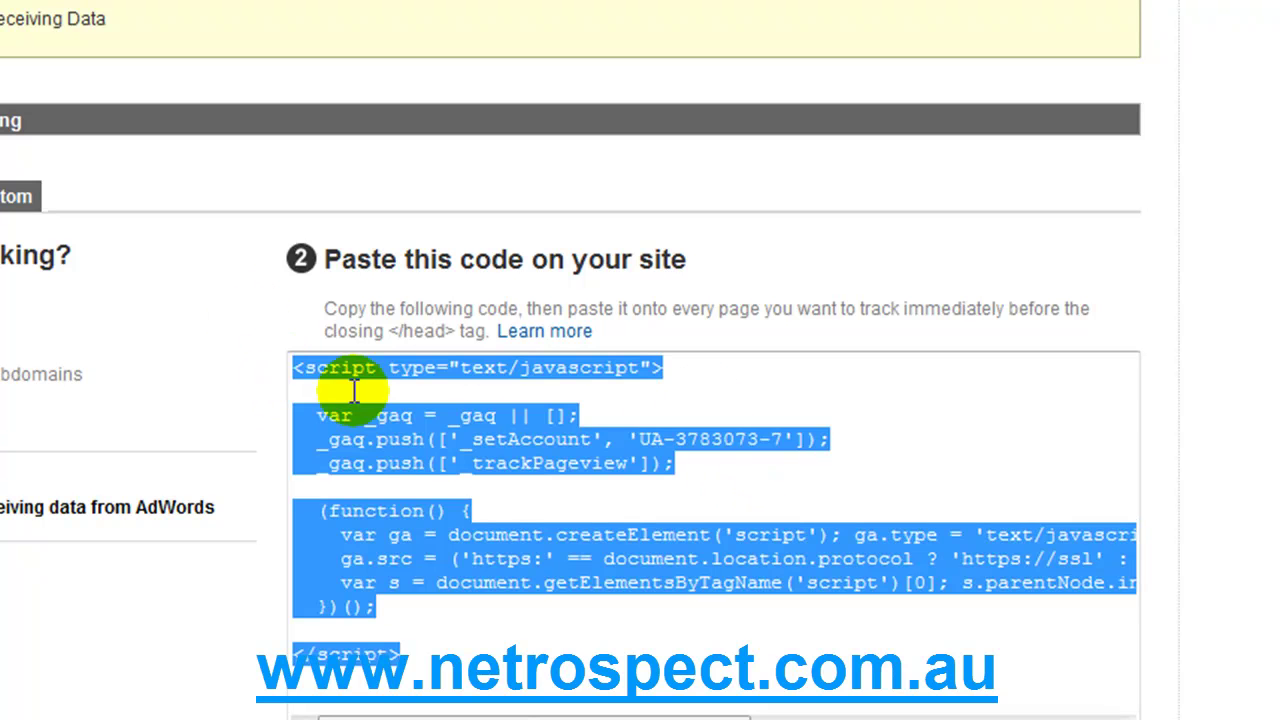
pyautogui.click(561, 613)
pyautogui.moveTo(434, 651); pyautogui.dragTo(305, 366)
pyautogui.click(566, 580)
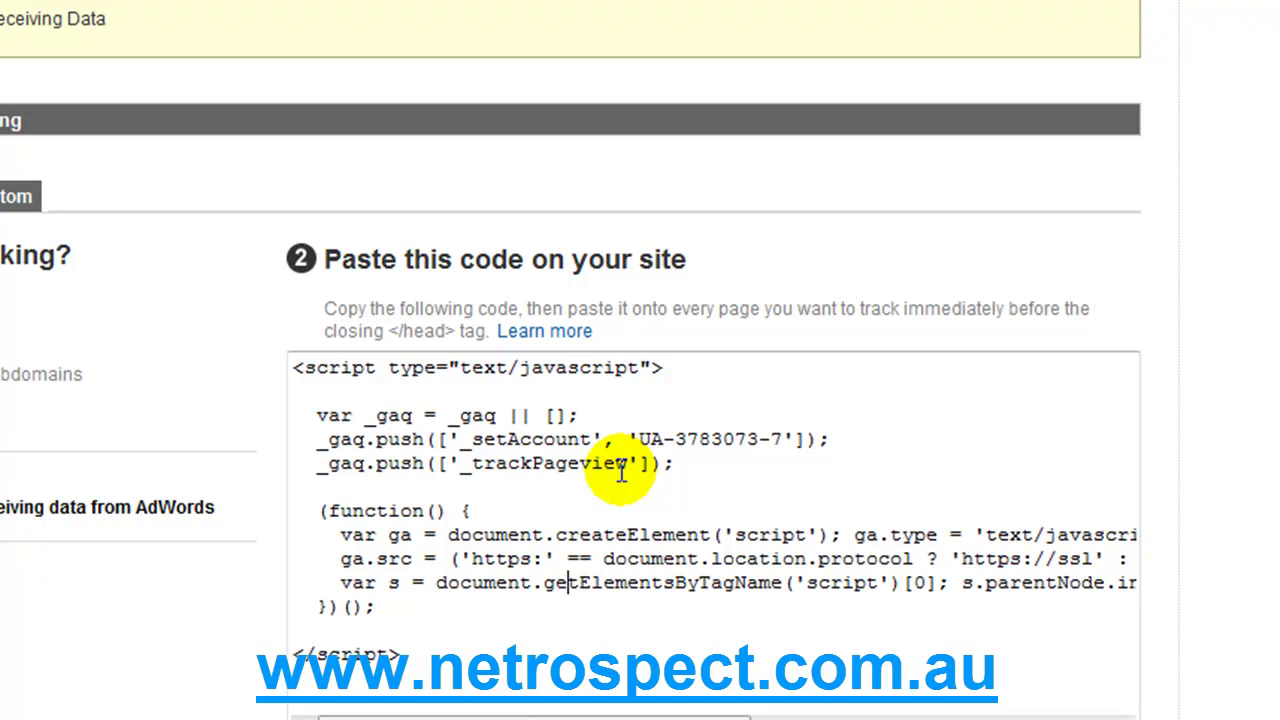
pyautogui.moveTo(410, 660); pyautogui.dragTo(251, 371)
pyautogui.click(790, 497)
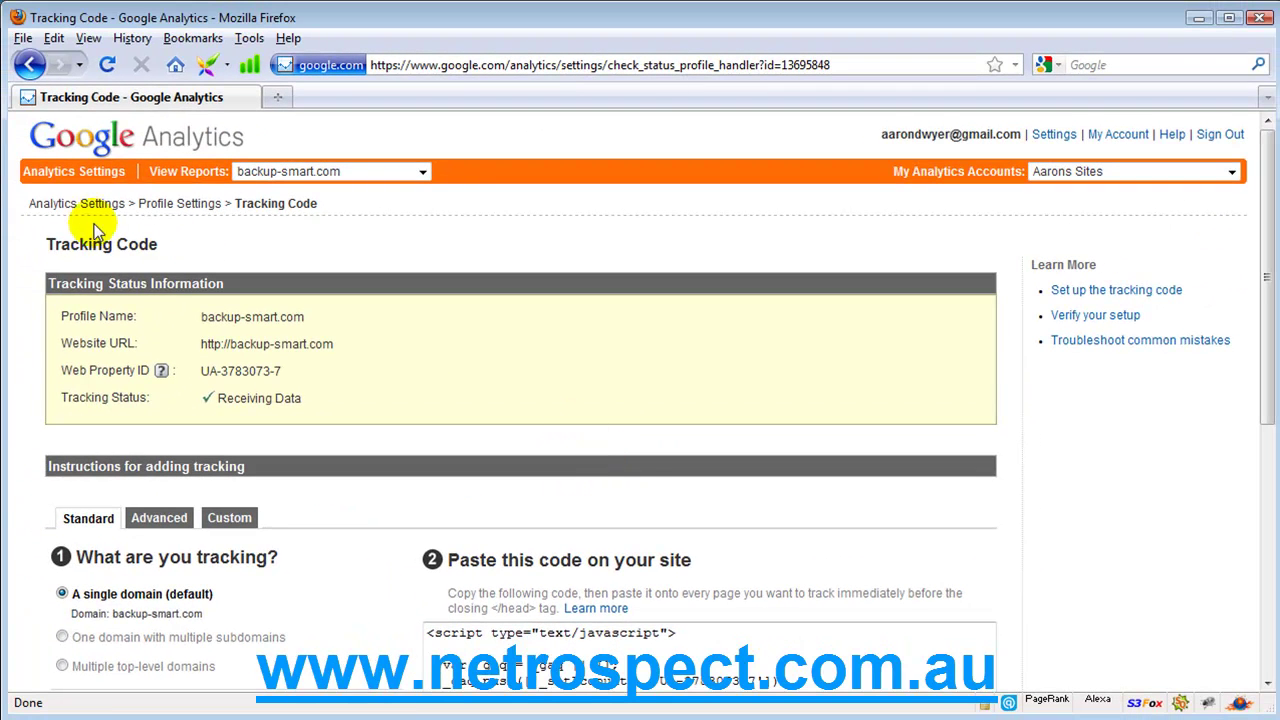
# - Return to Analytics Settings and open the report for the backup-smart.com profile
pyautogui.click(45, 207)
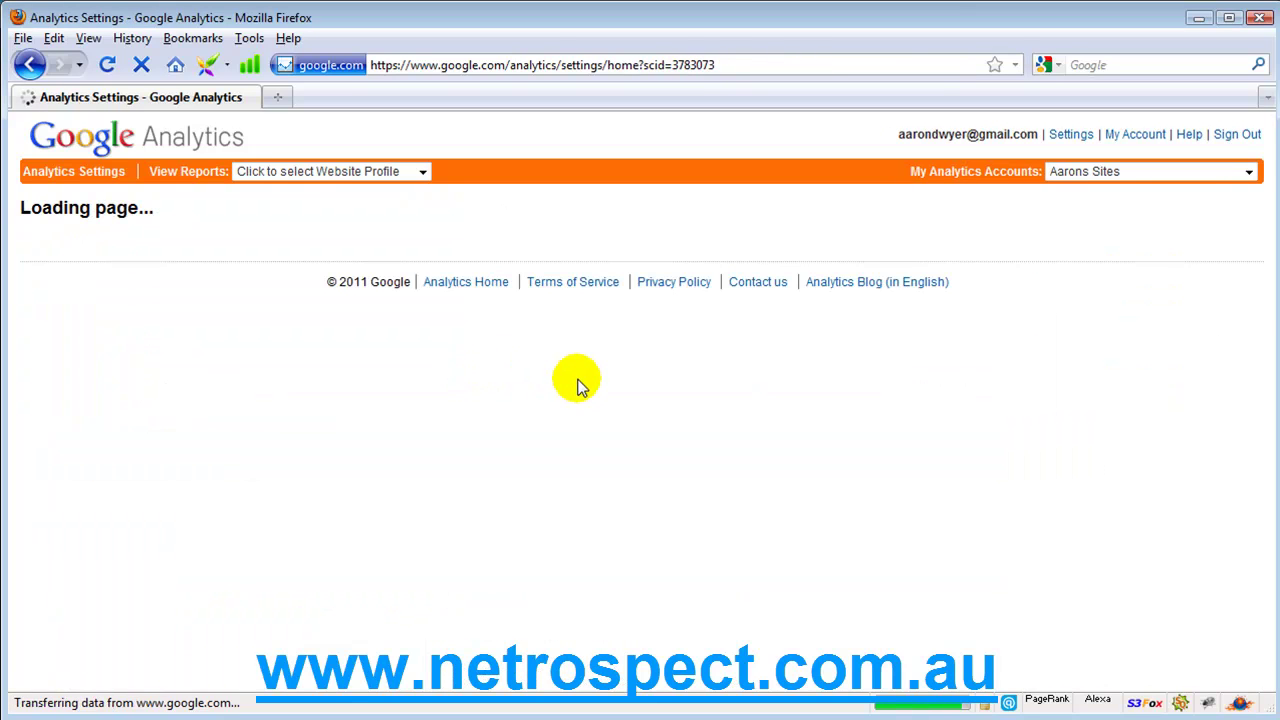
pyautogui.scroll(-3, 585, 390)
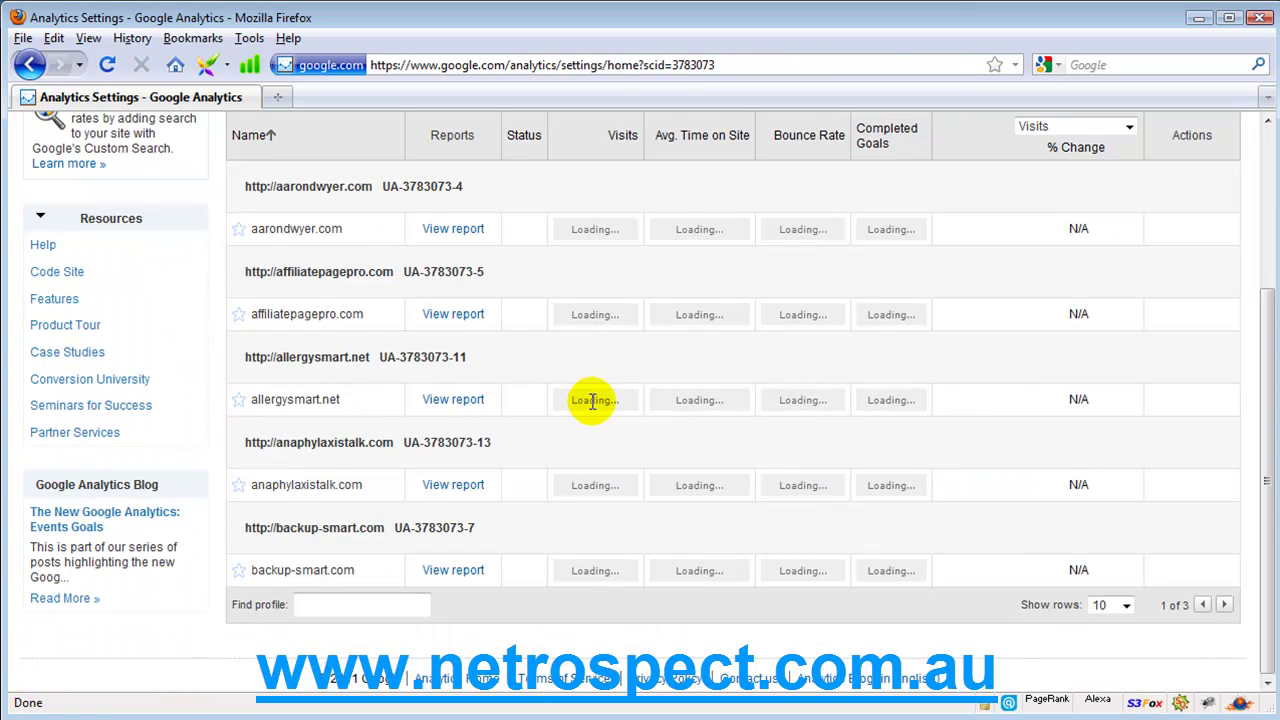
pyautogui.click(453, 574)
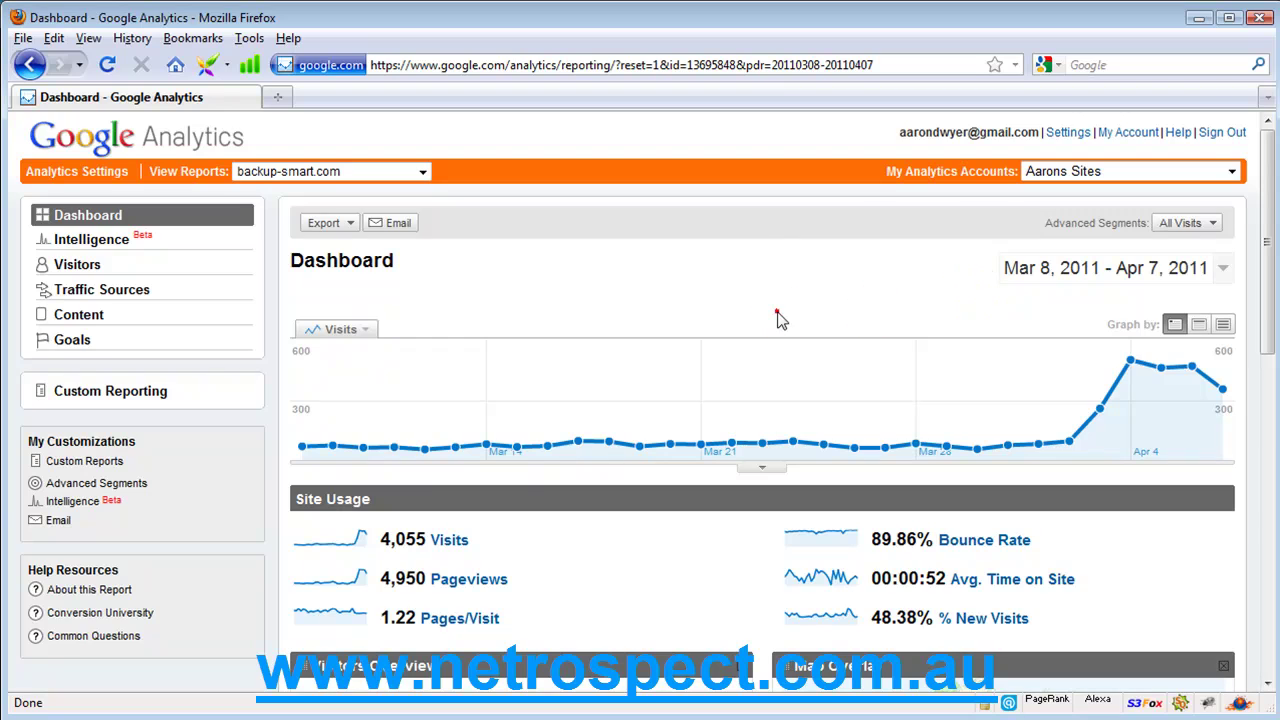
# - Examine the dashboard's visits graph, site usage figures and the visitors, map, traffic sources, content and goals overviews
pyautogui.scroll(-4, 777, 314)
pyautogui.scroll(2, 1050, 268)
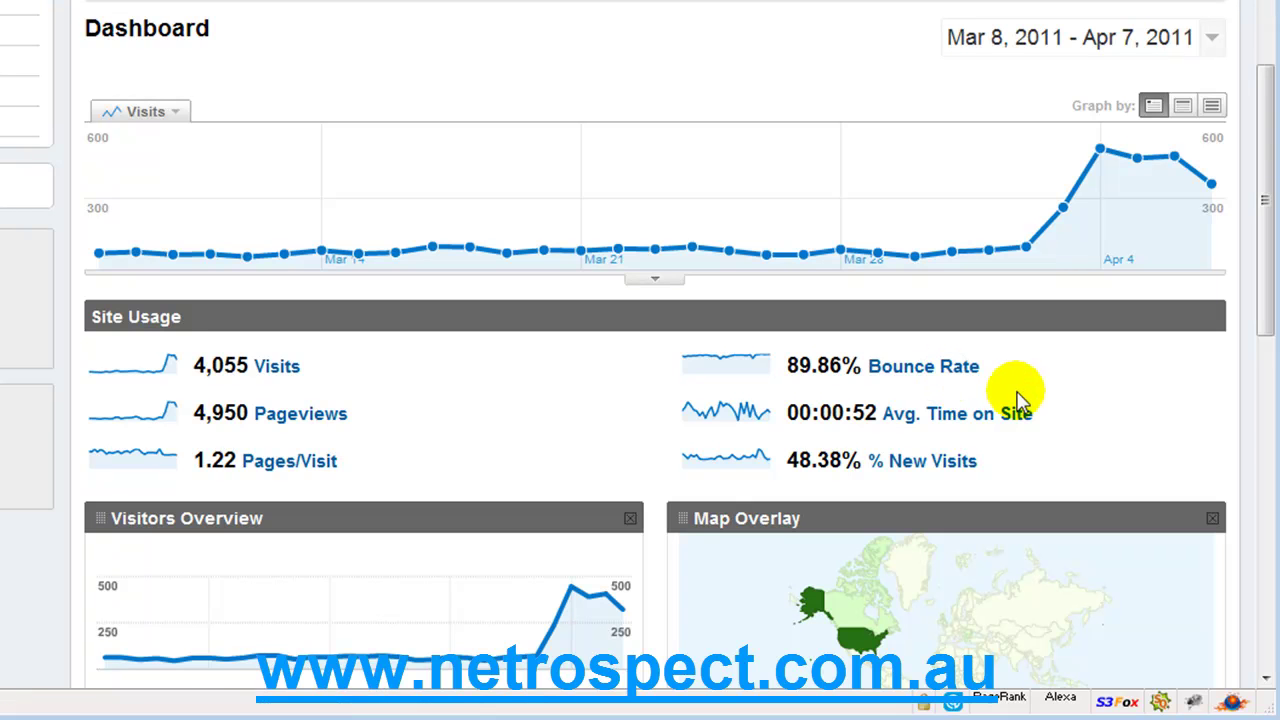
pyautogui.moveTo(1075, 266)
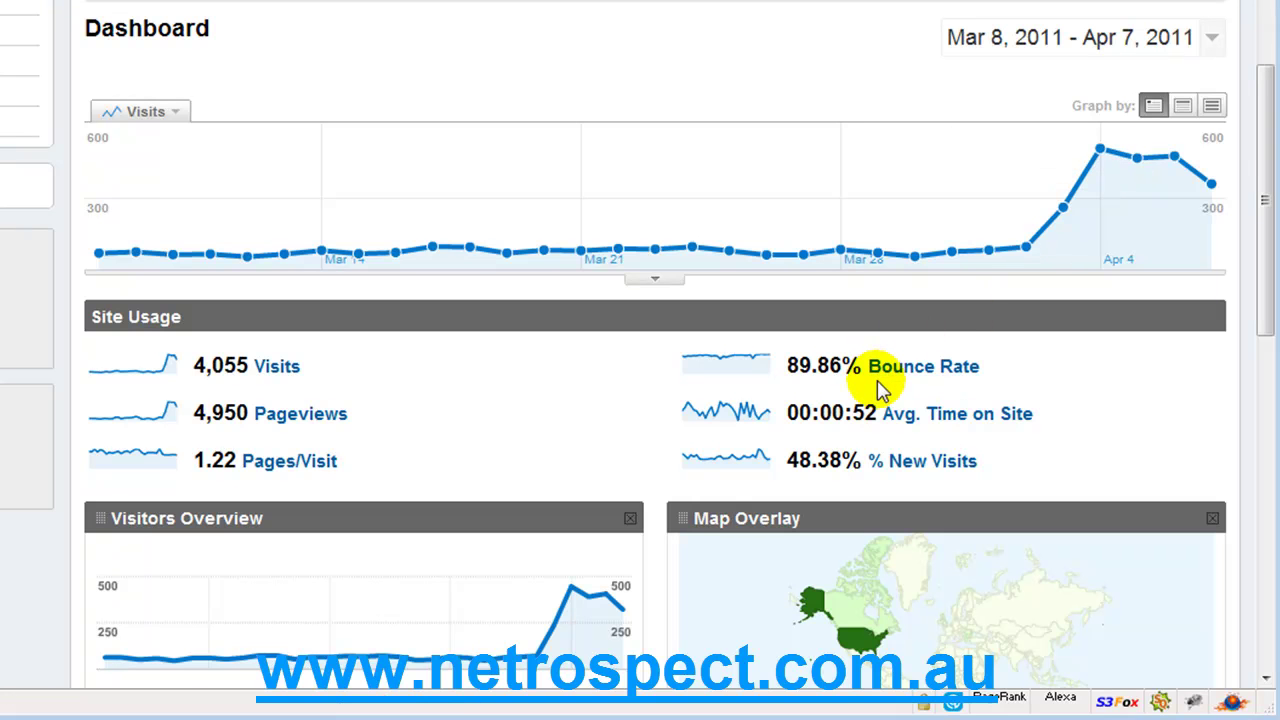
pyautogui.scroll(-3, 700, 363)
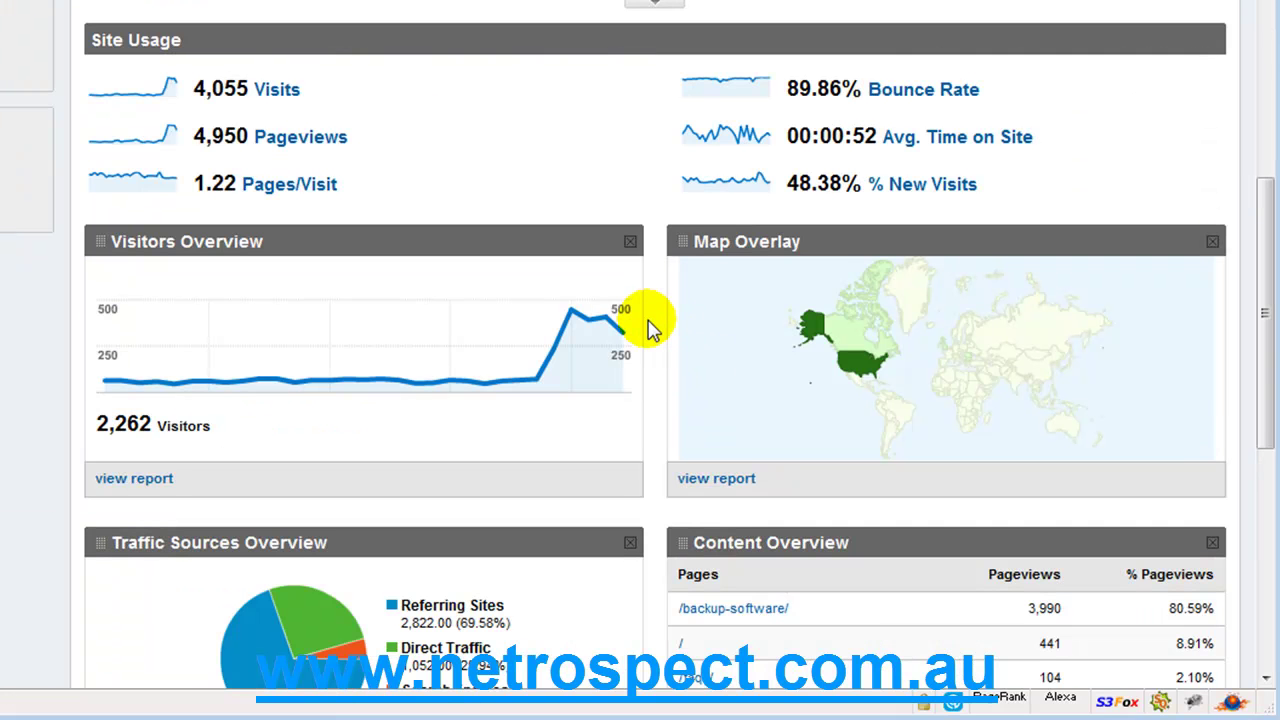
pyautogui.moveTo(514, 345)
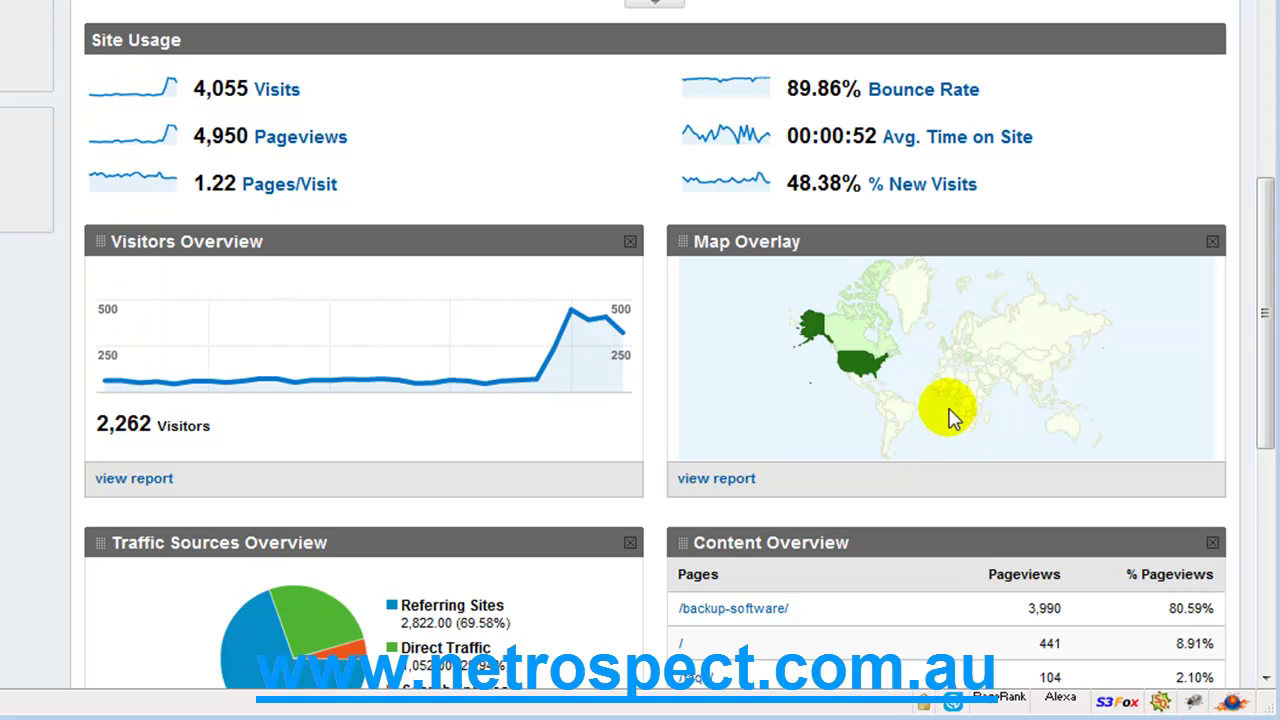
pyautogui.scroll(-3, 948, 418)
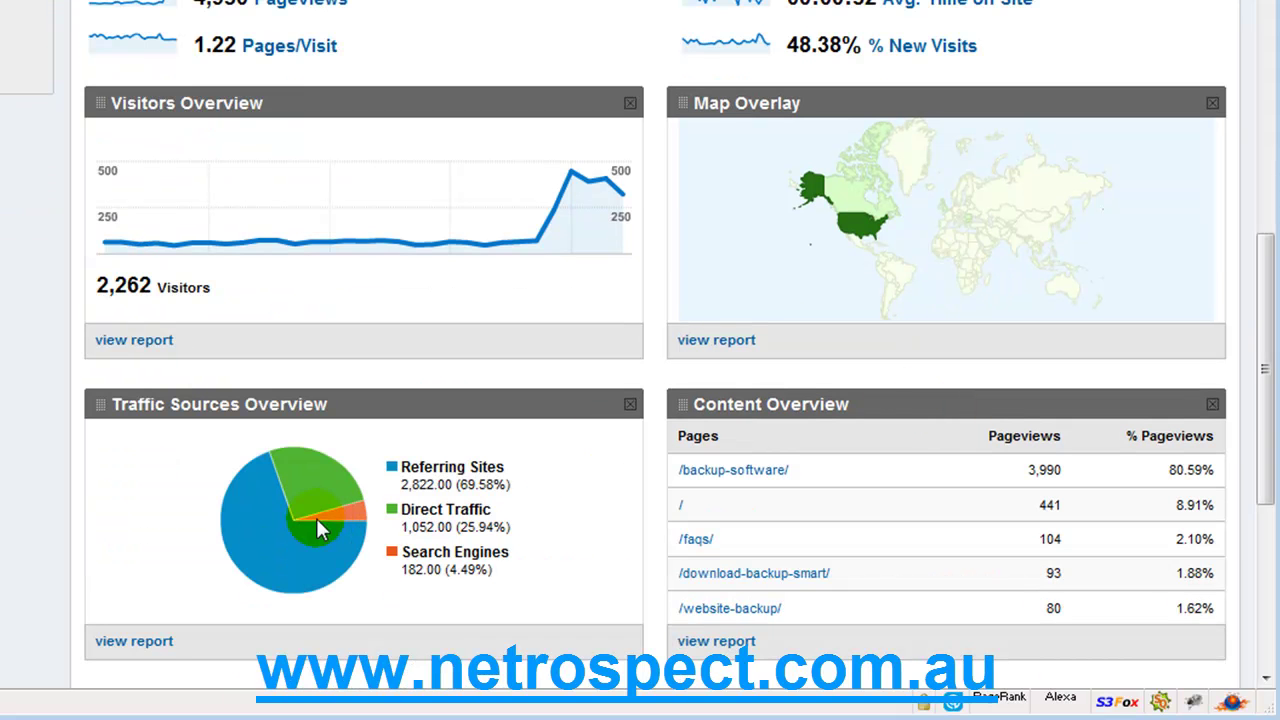
pyautogui.scroll(-3, 895, 500)
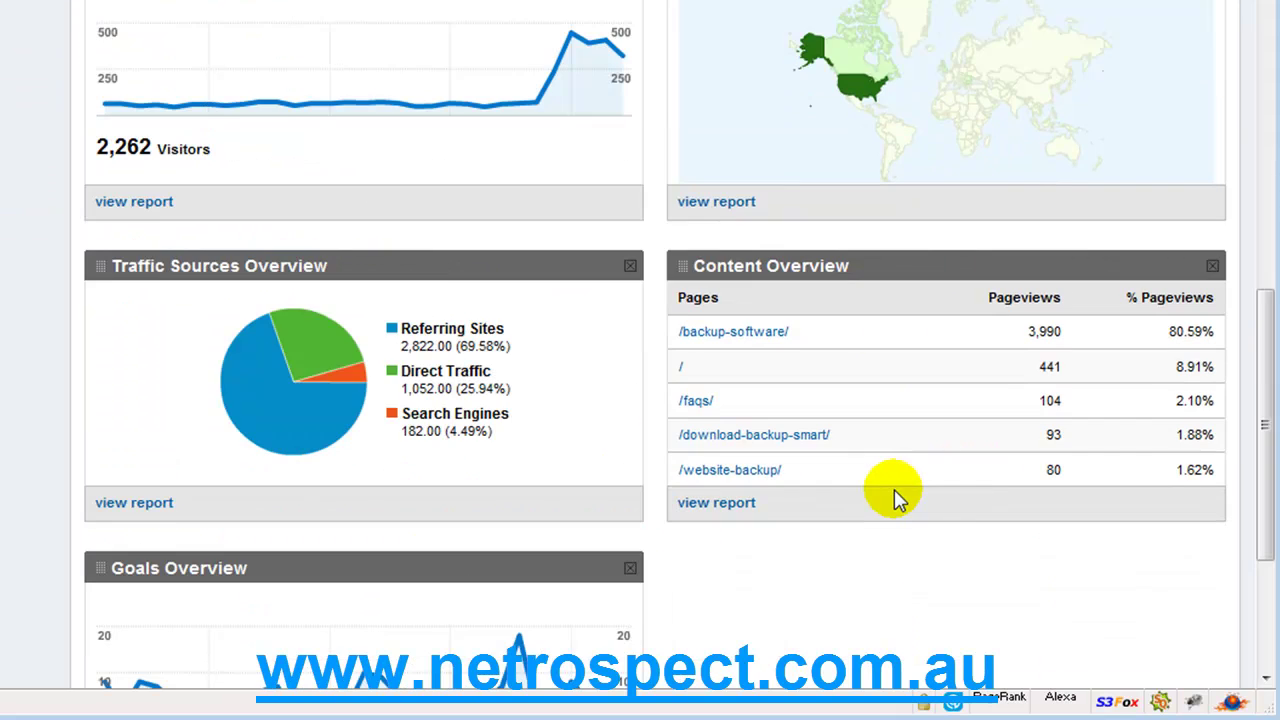
pyautogui.scroll(-3, 714, 537)
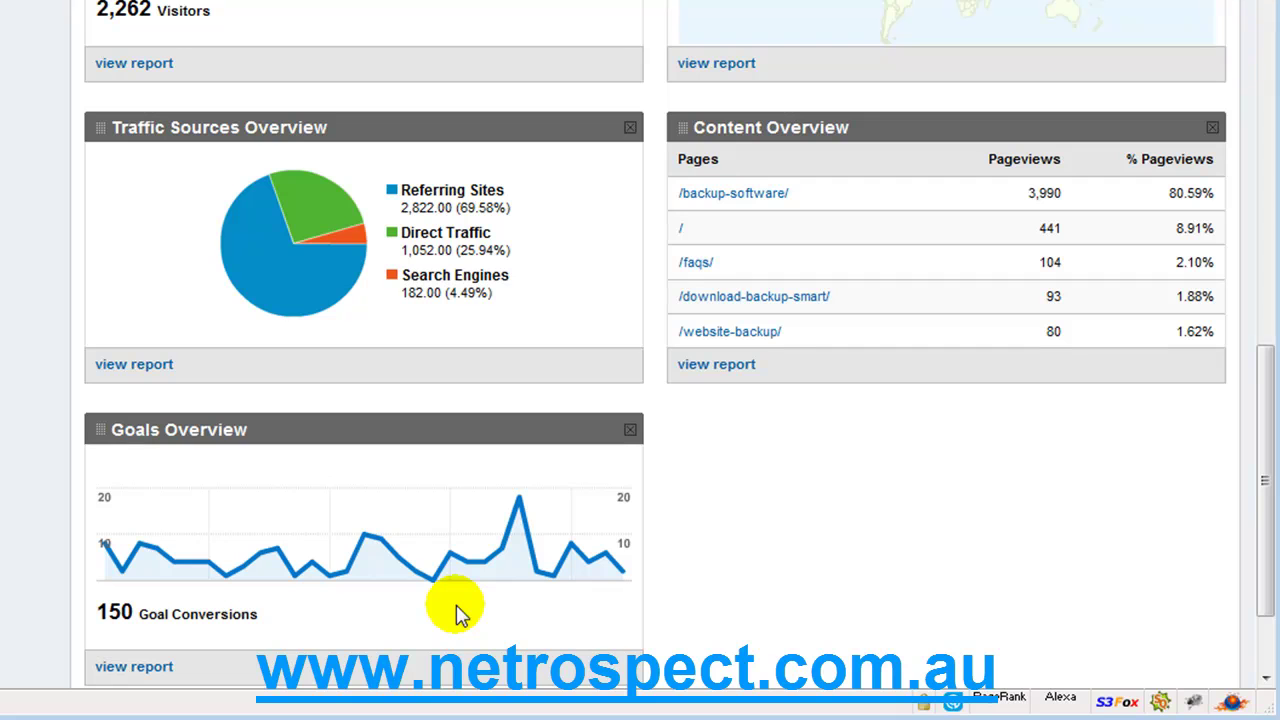
pyautogui.moveTo(501, 596)
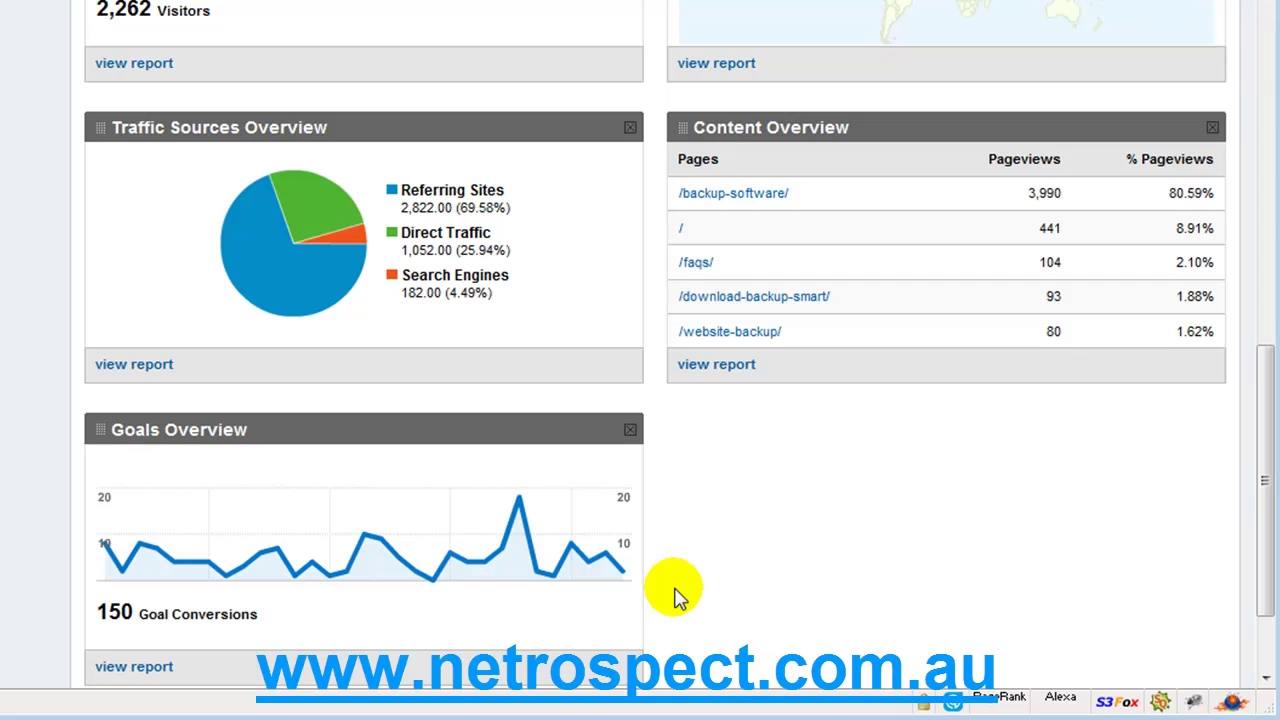
# - Open the full report from the dashboard's Traffic Sources Overview and go through to its Top Traffic Sources tables
pyautogui.scroll(5, 675, 597)
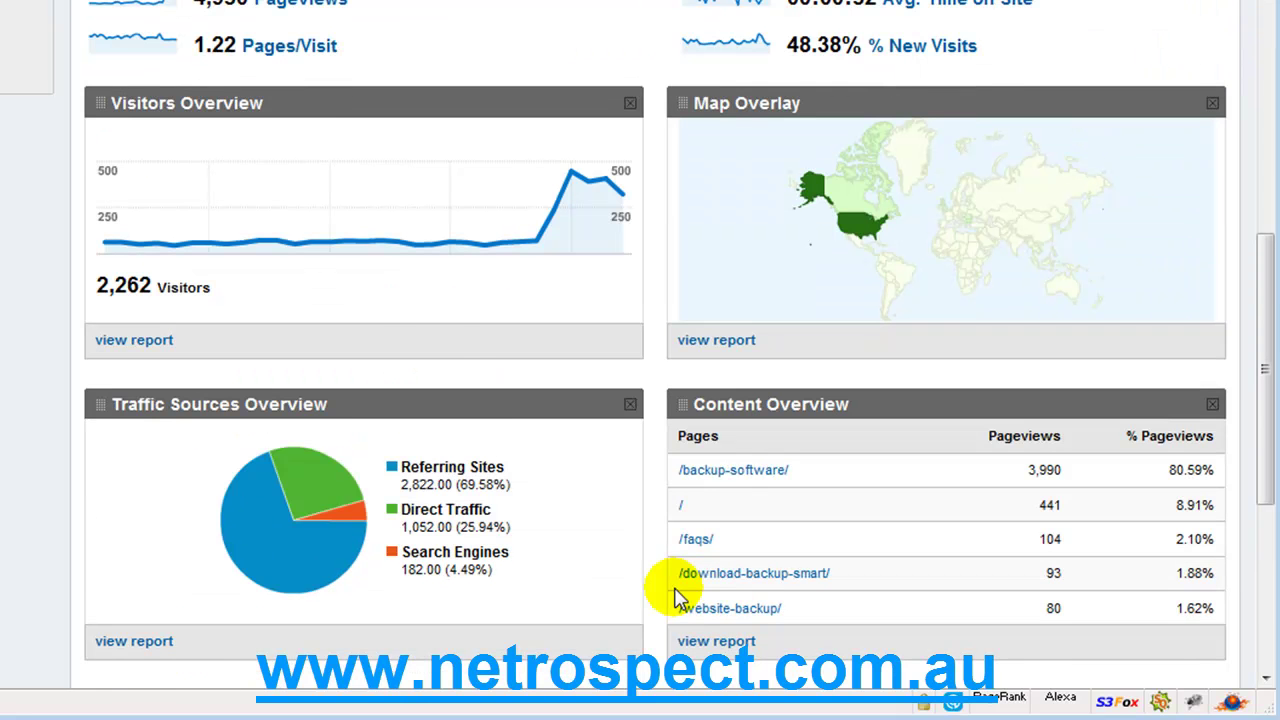
pyautogui.scroll(-3, 675, 597)
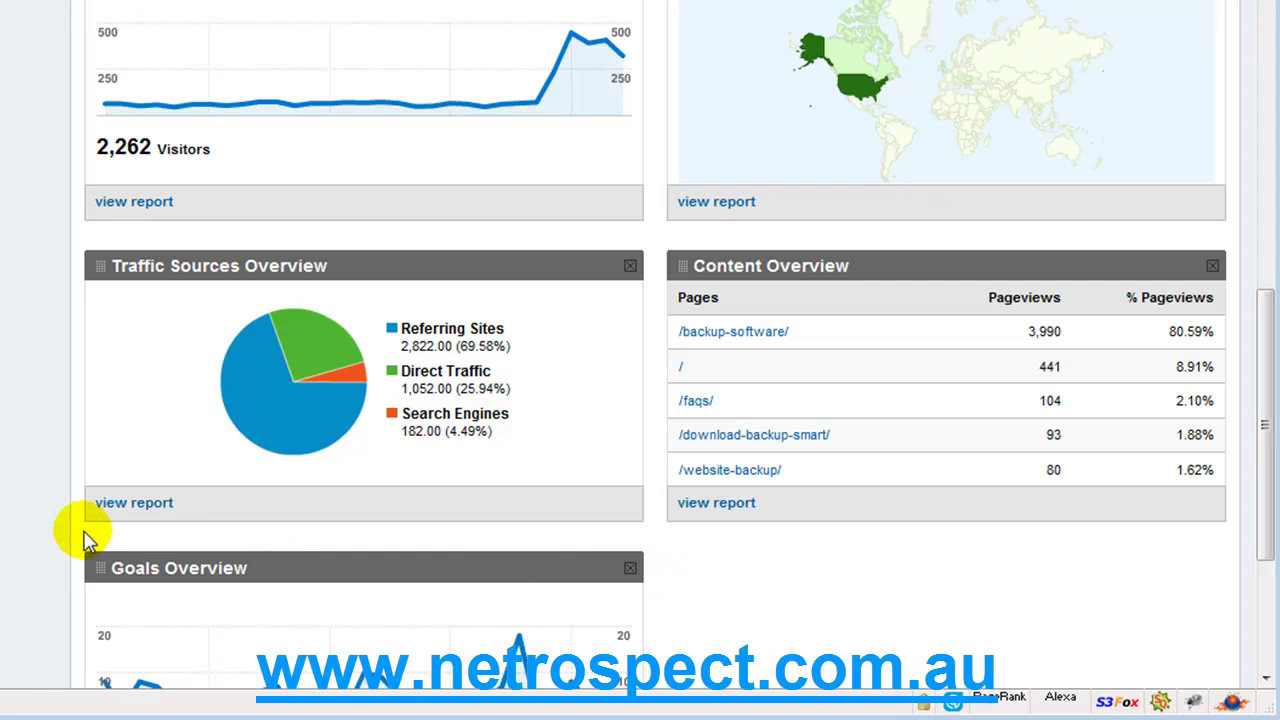
pyautogui.click(142, 506)
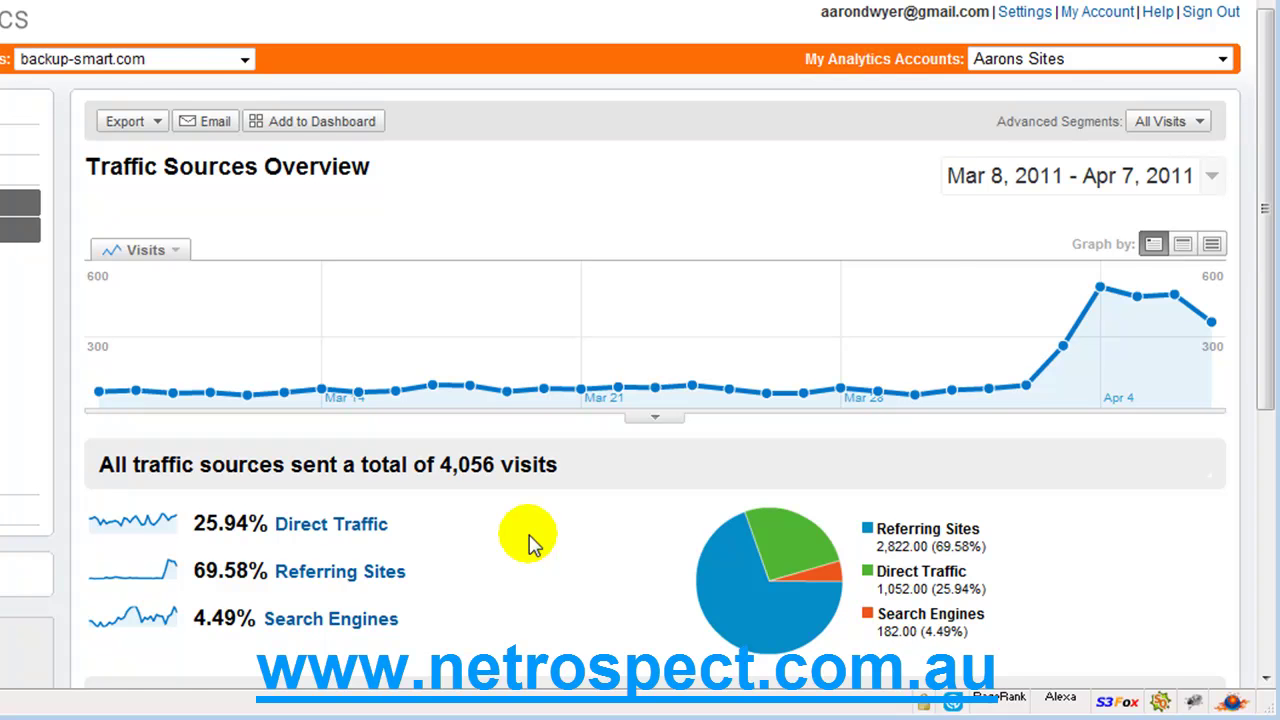
pyautogui.scroll(-3, 531, 541)
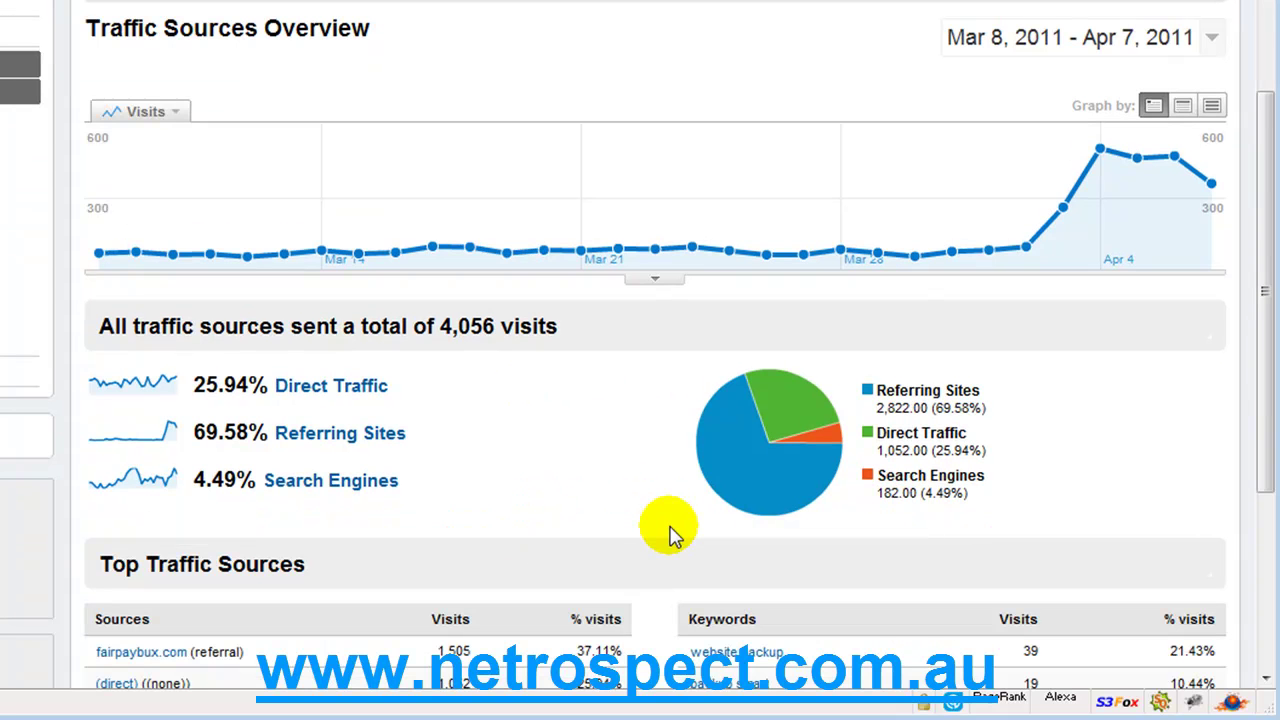
pyautogui.scroll(-3, 651, 517)
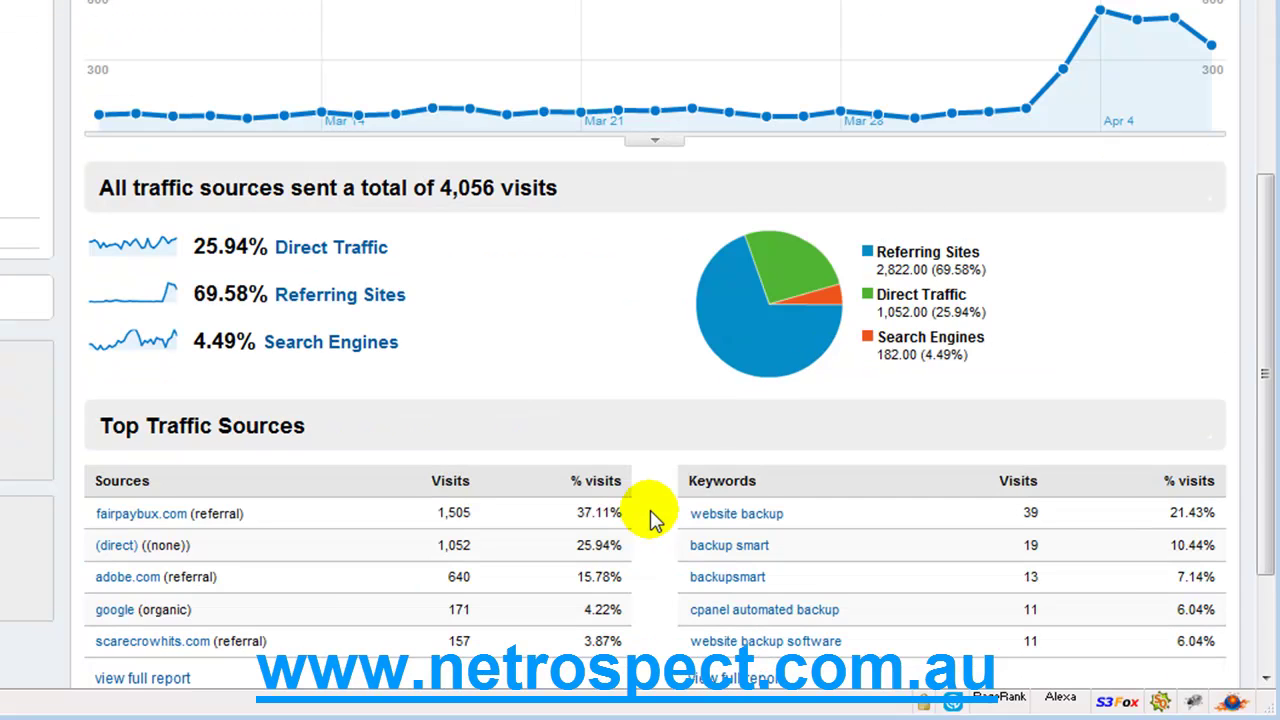
pyautogui.scroll(-3, 500, 510)
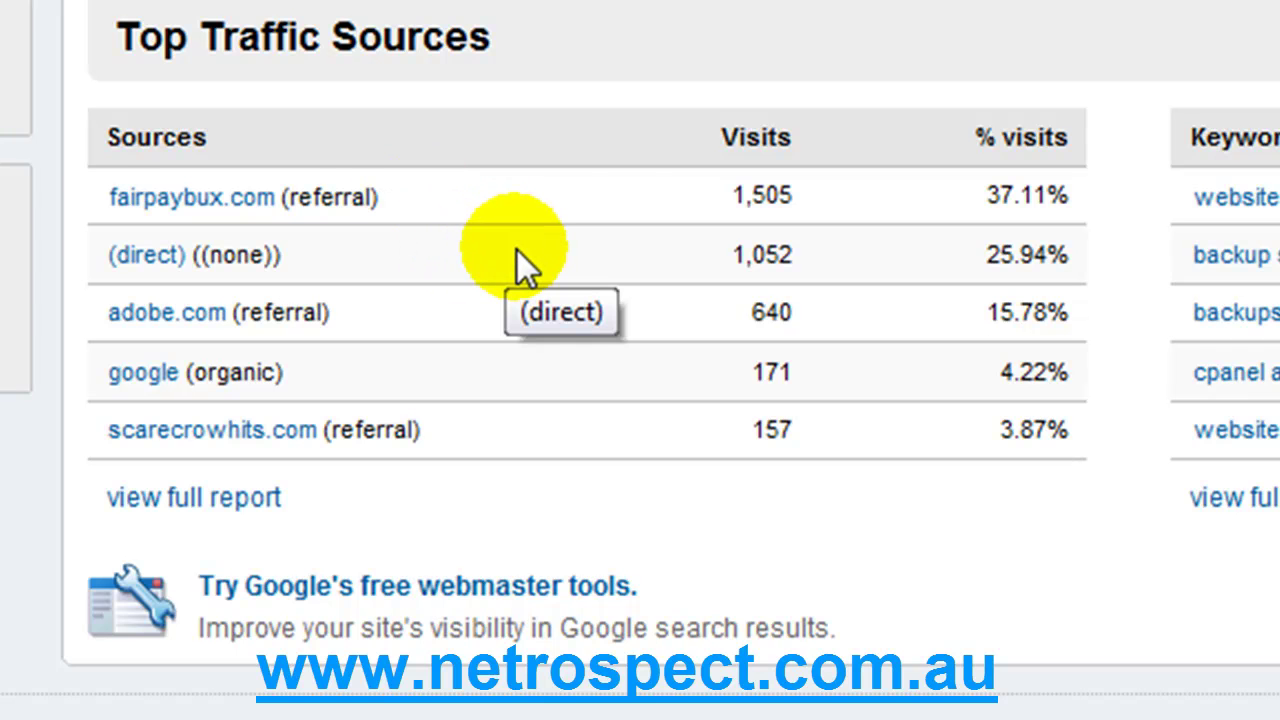
# - Compare the direct, referring site and search engine shares in the Traffic Sources Overview with its top sources and keywords tables
pyautogui.scroll(5, 517, 250)
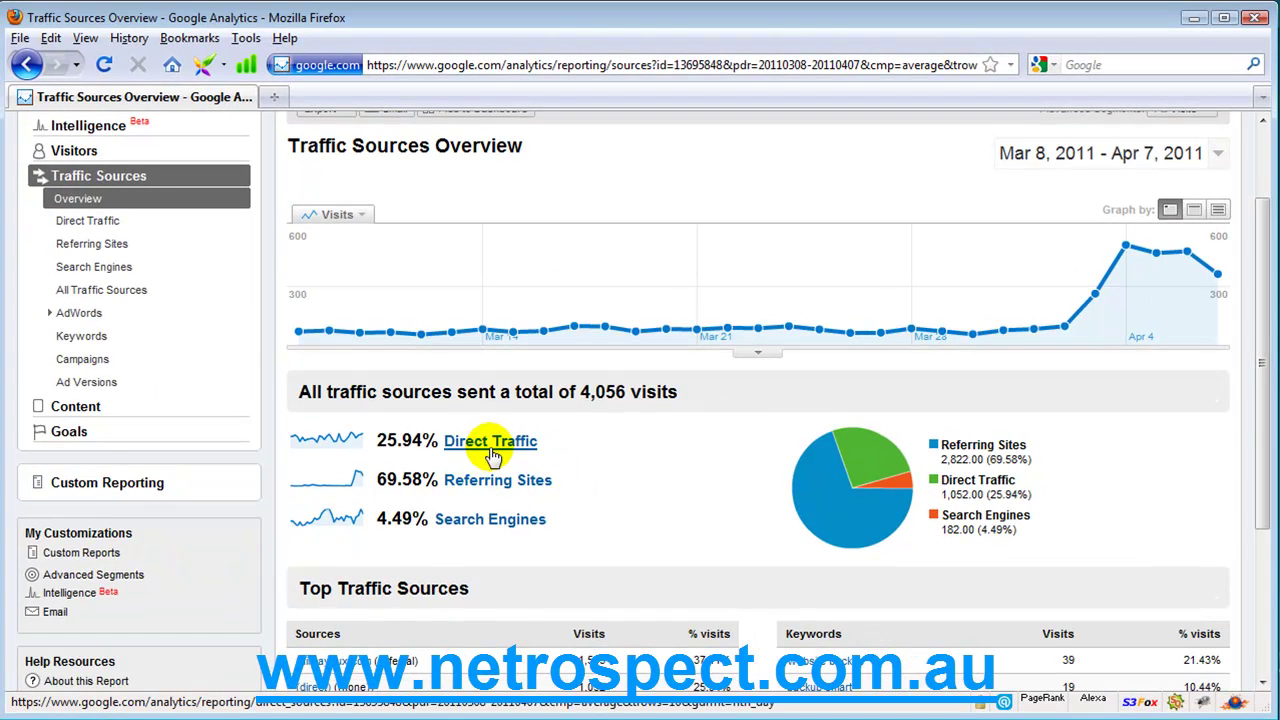
pyautogui.scroll(-4, 520, 462)
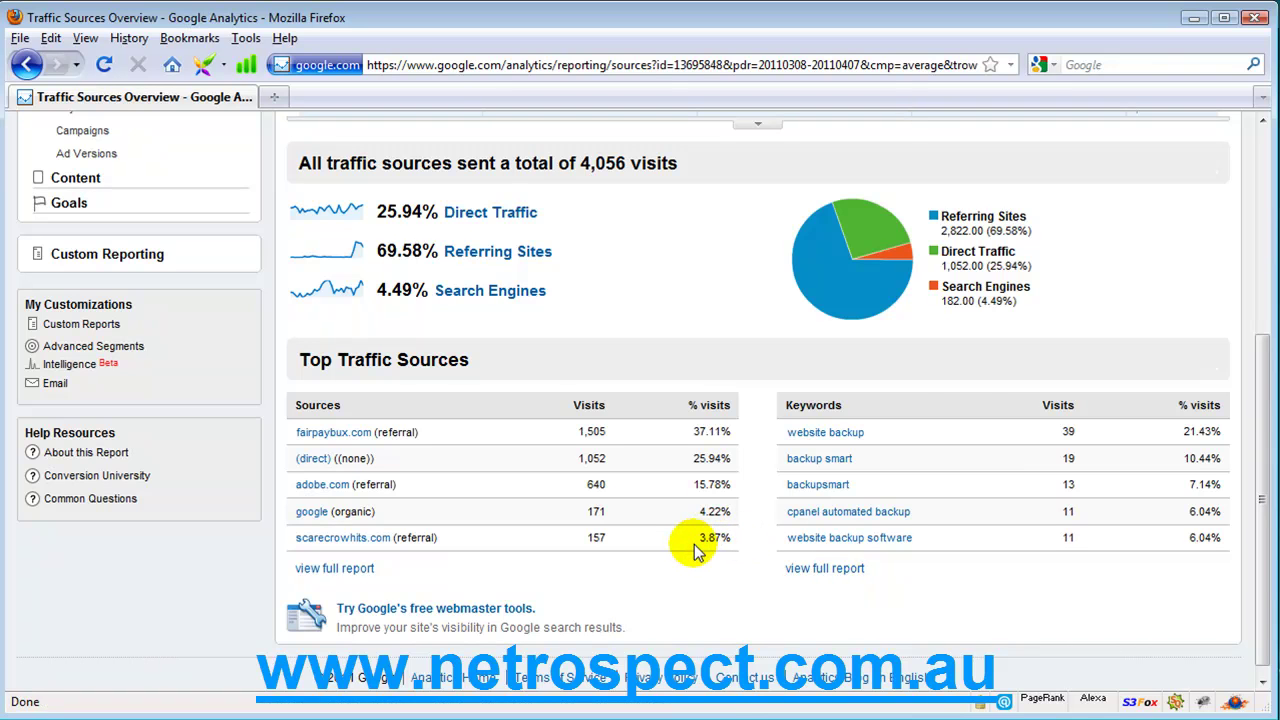
pyautogui.scroll(2, 545, 450)
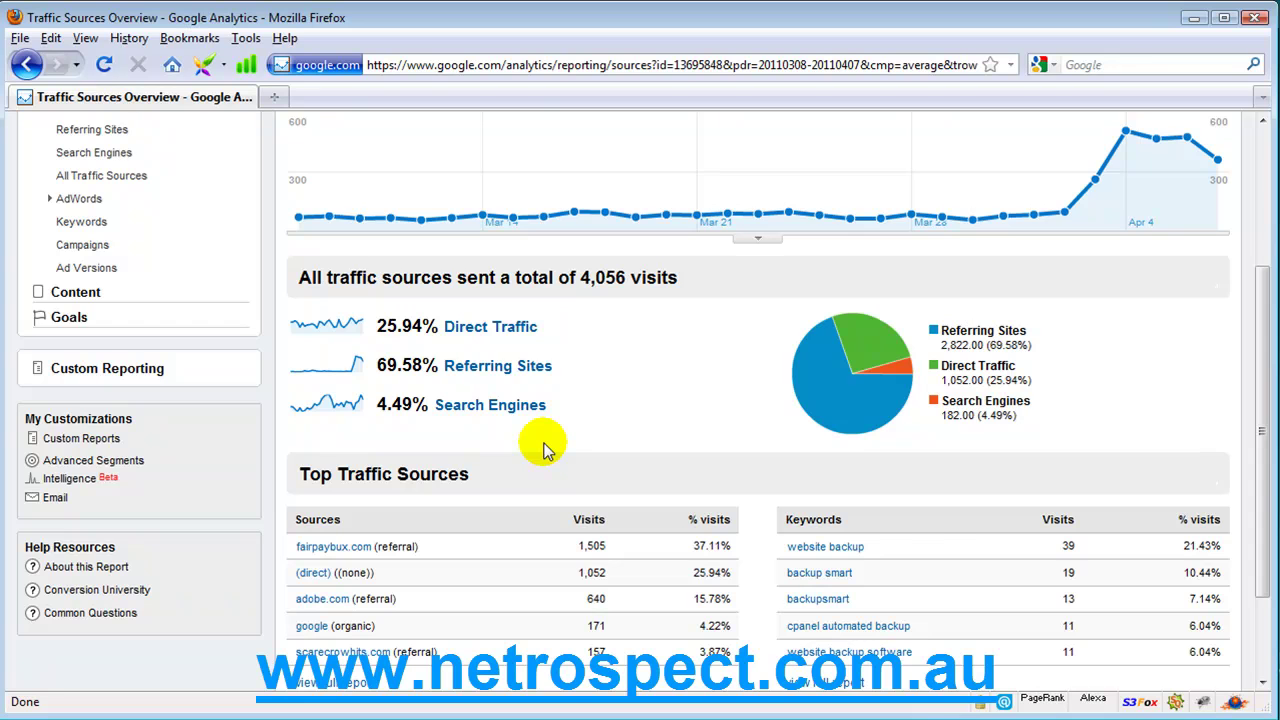
# - Open the Visitors overview report and examine its visitor metrics, segmentation options and the browser and connection speed tables
pyautogui.scroll(2, 545, 450)
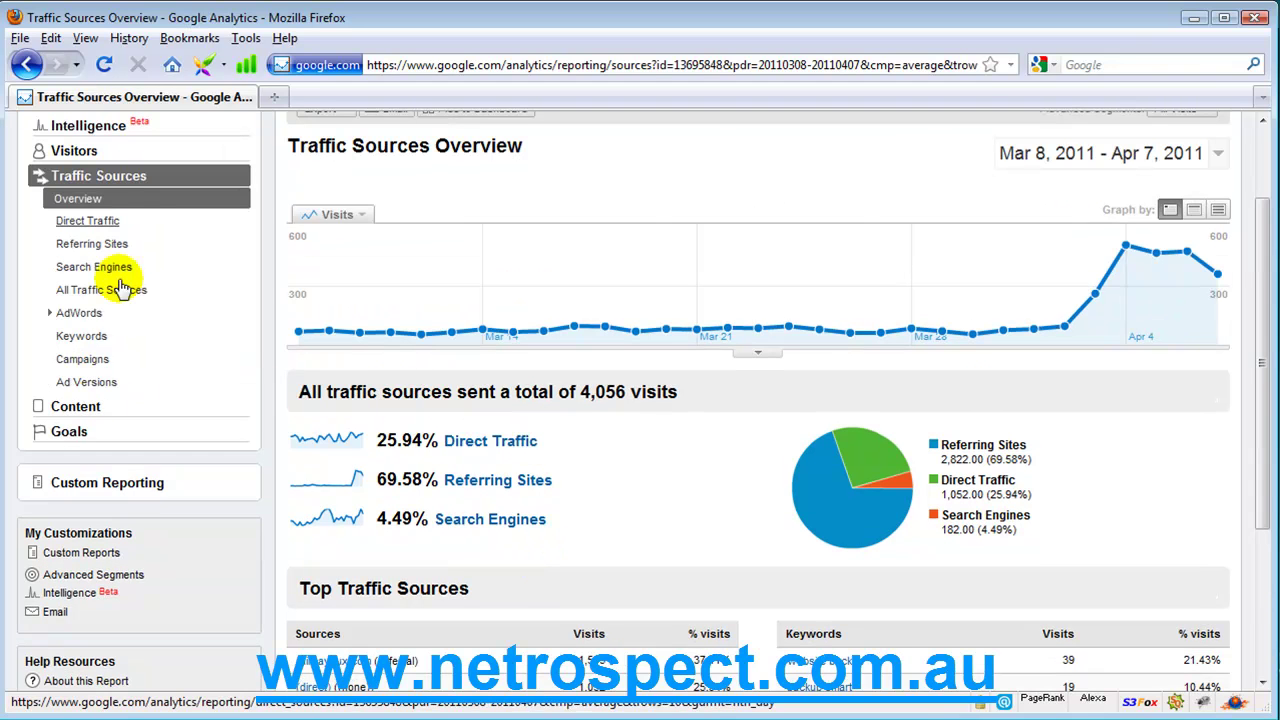
pyautogui.click(75, 149)
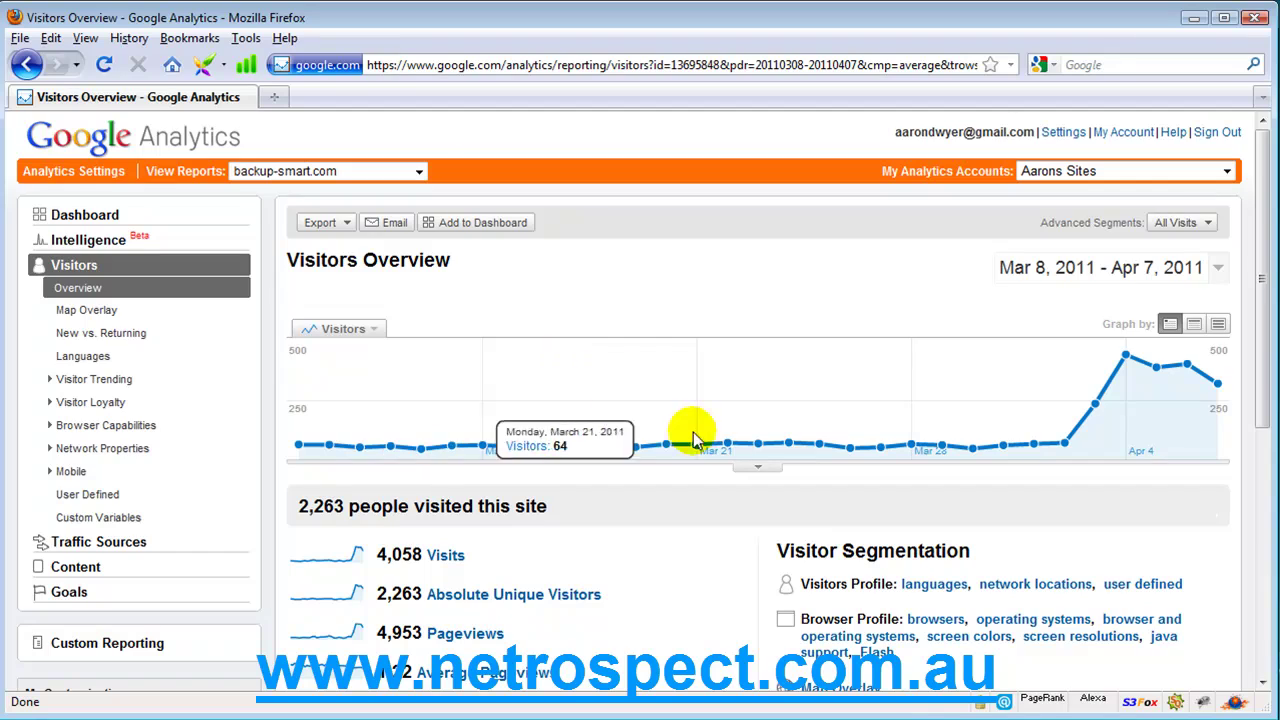
pyautogui.scroll(-5, 749, 437)
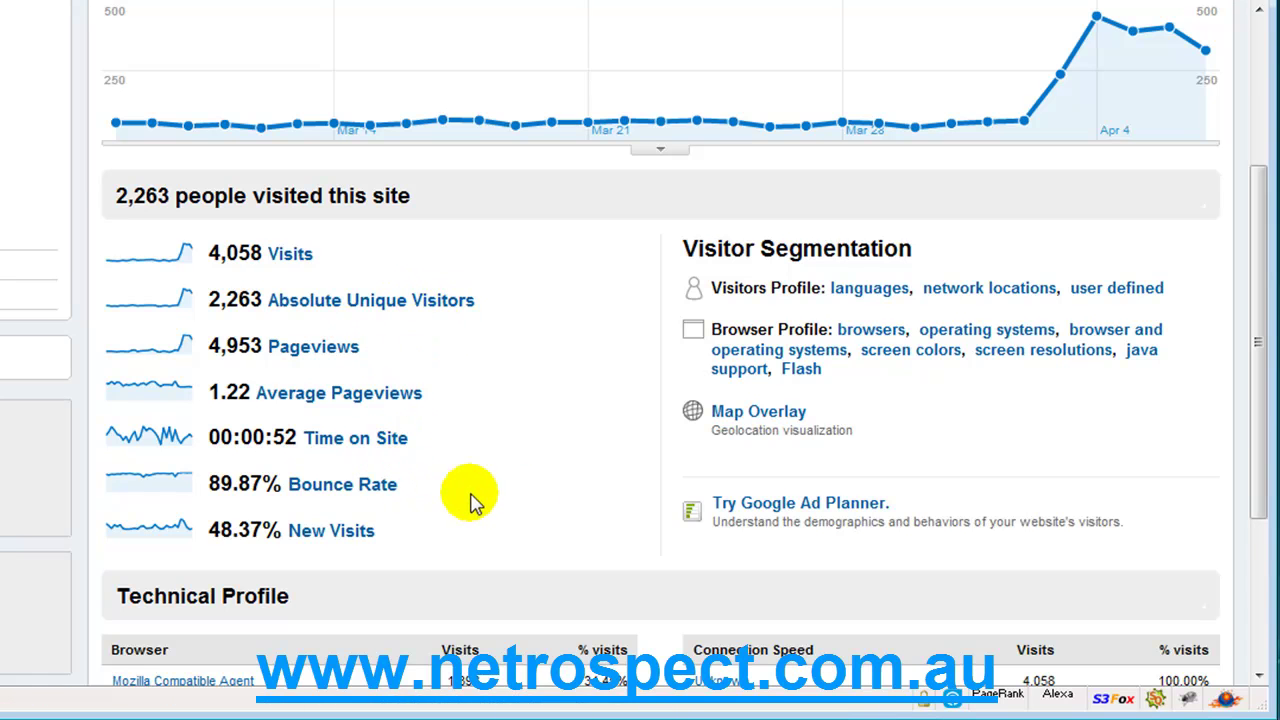
pyautogui.scroll(-3, 577, 505)
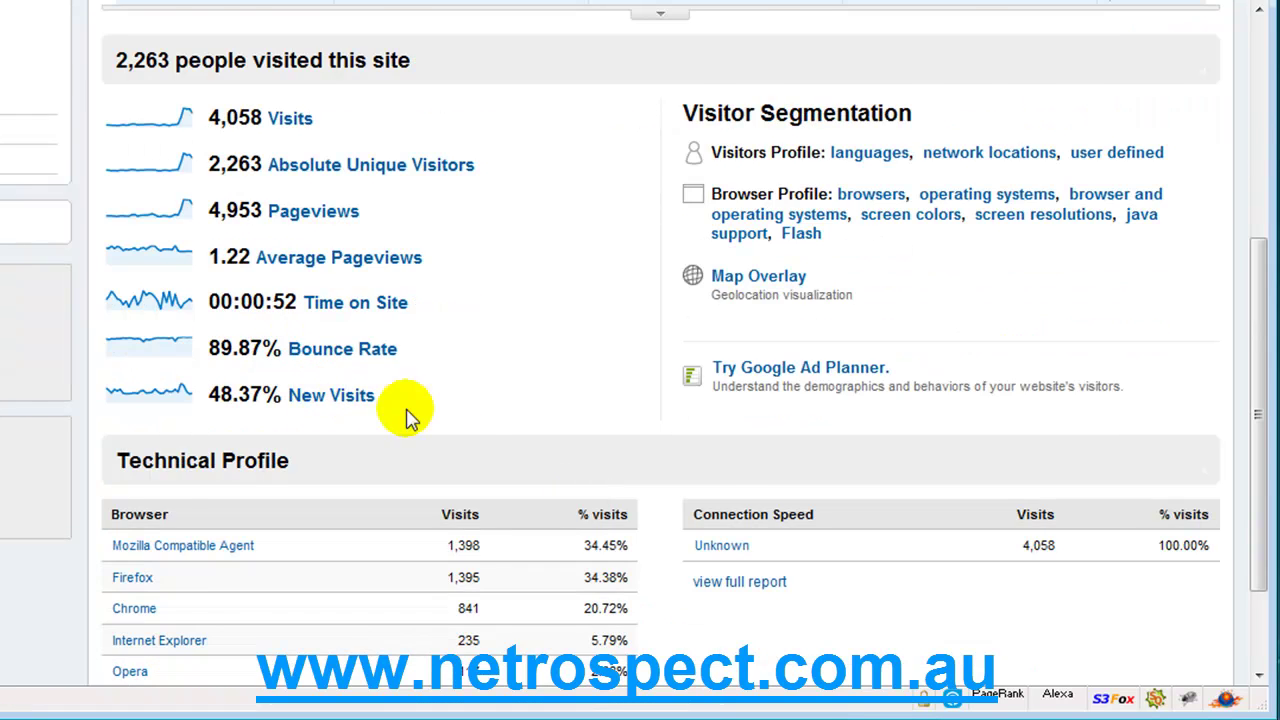
pyautogui.scroll(-3, 490, 418)
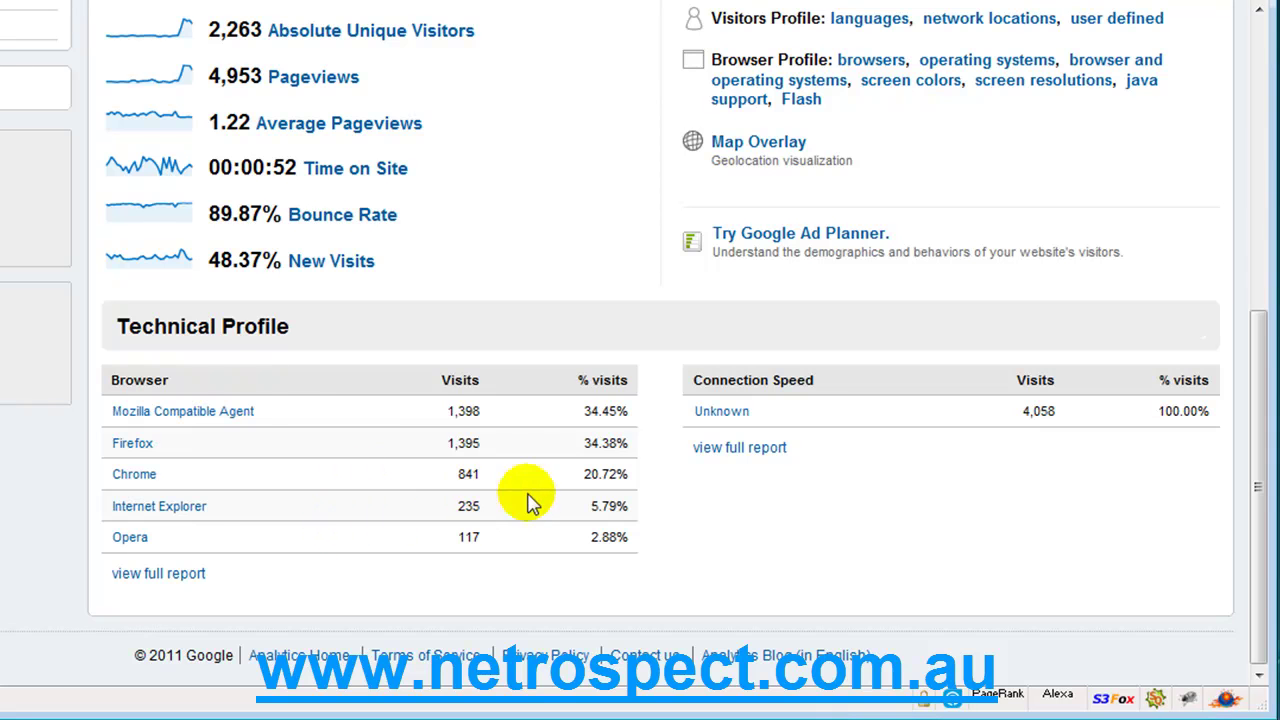
# - Open the Content overview report and examine its pageviews graph, view and bounce rate figures, and Top Content pages table
pyautogui.scroll(5, 491, 491)
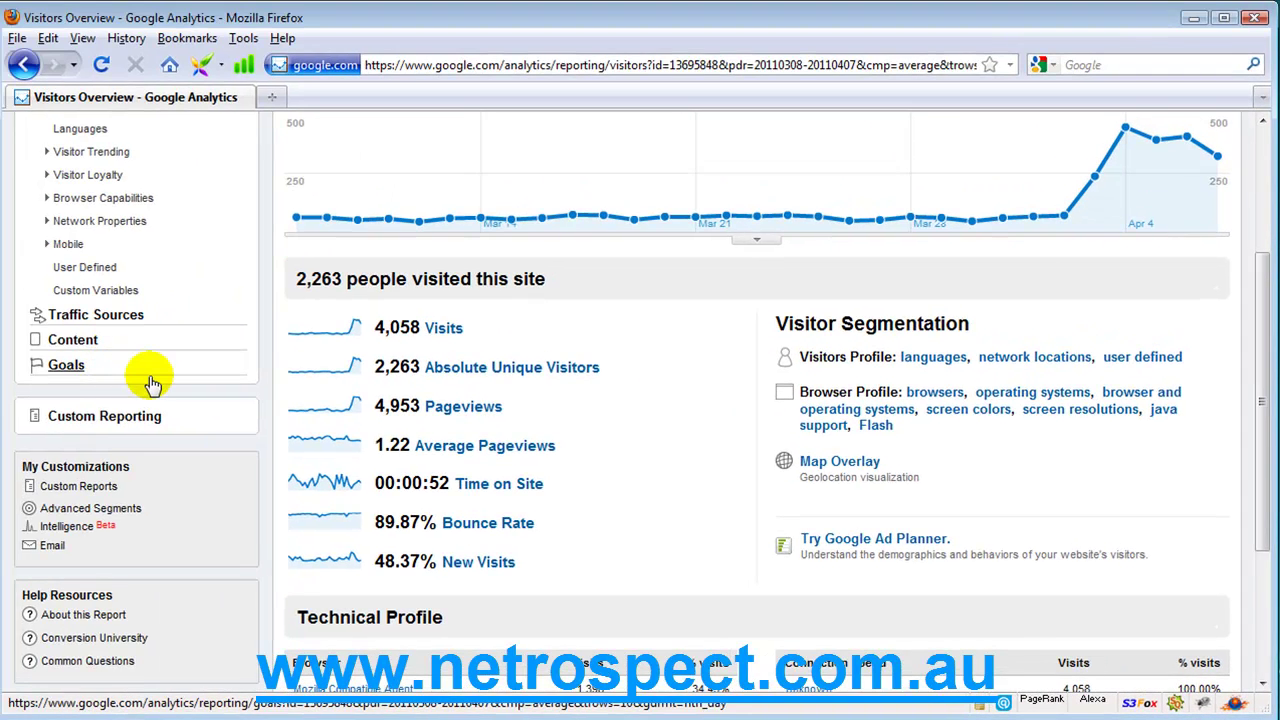
pyautogui.click(74, 341)
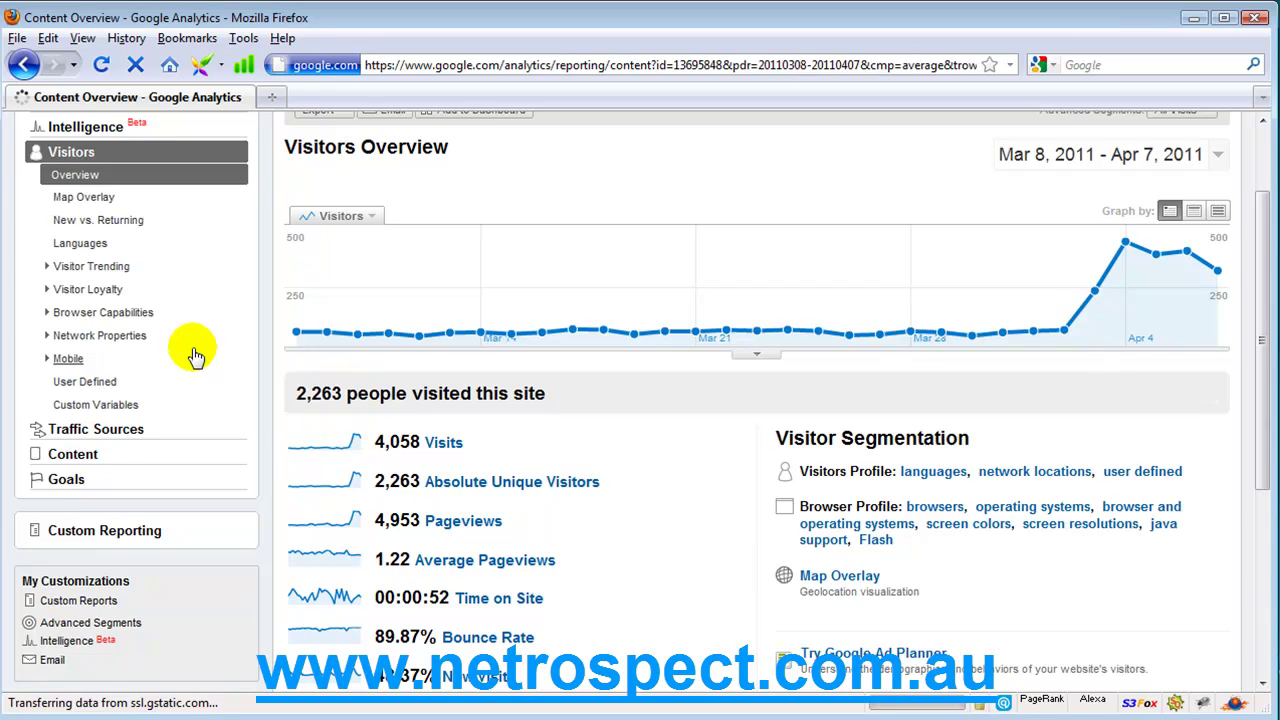
pyautogui.scroll(-4, 690, 510)
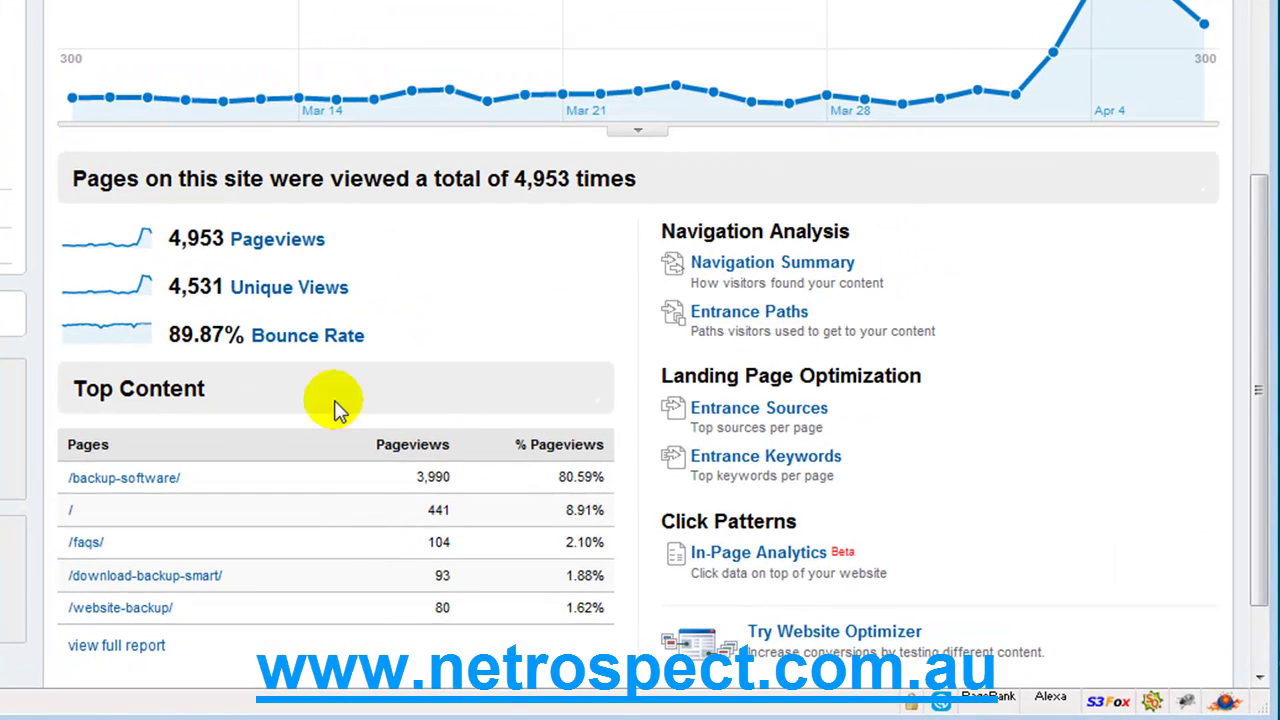
pyautogui.scroll(3, 5, 200)
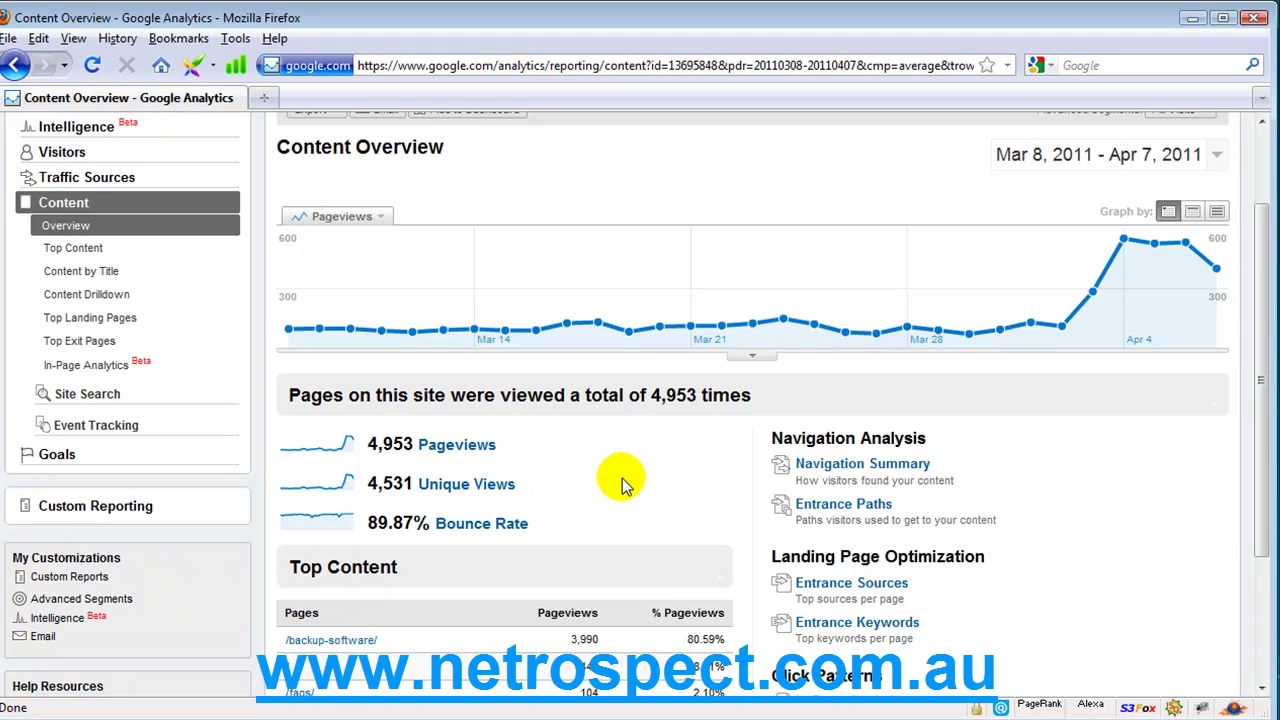
pyautogui.scroll(-4, 622, 483)
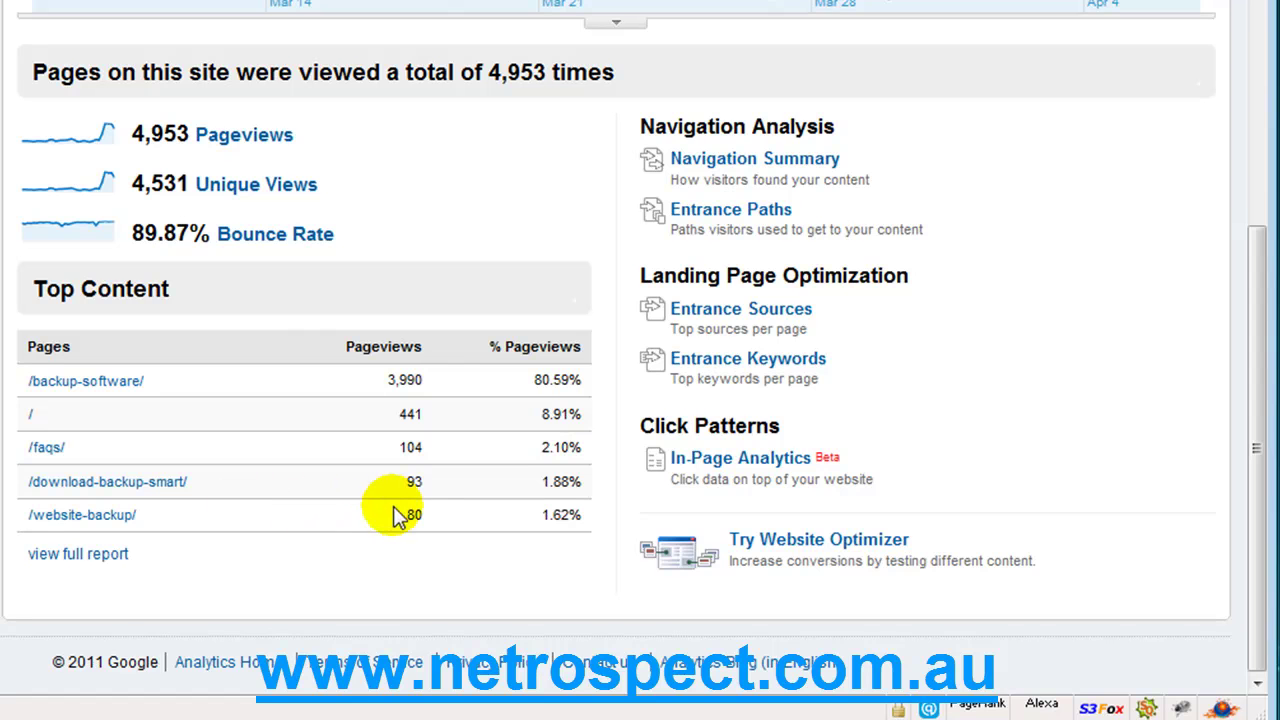
pyautogui.scroll(4, 380, 497)
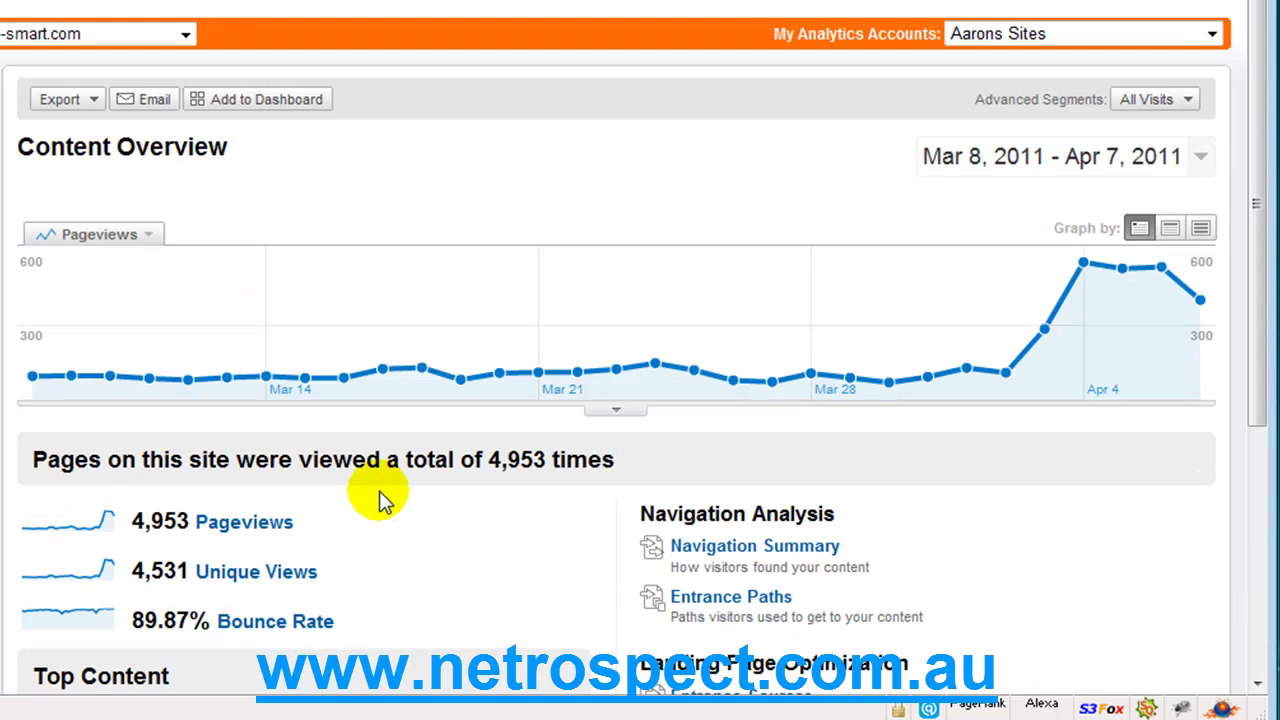